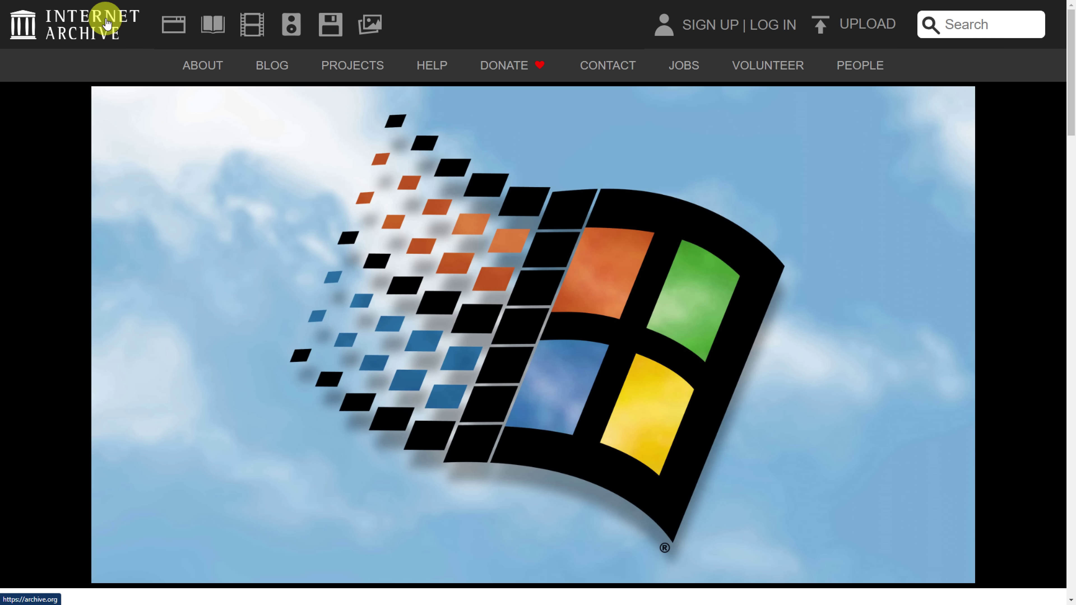
Scroll through the EVEREST Computer > Summary showing Windows 98 SE with DirectX 7.0a
scroll(65, 225, down, 10)
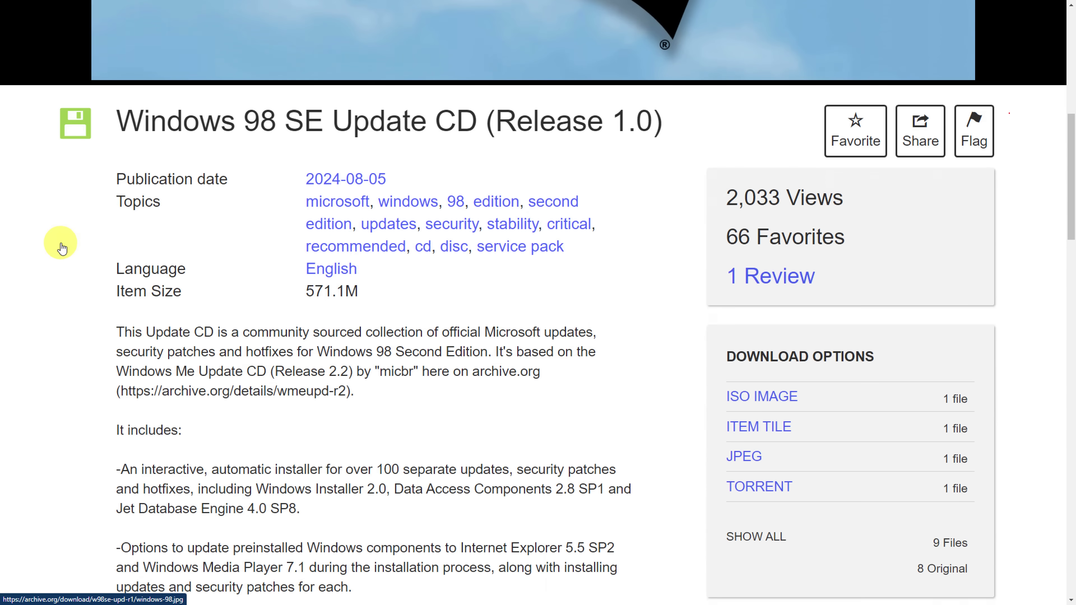
scroll(61, 245, down, 6)
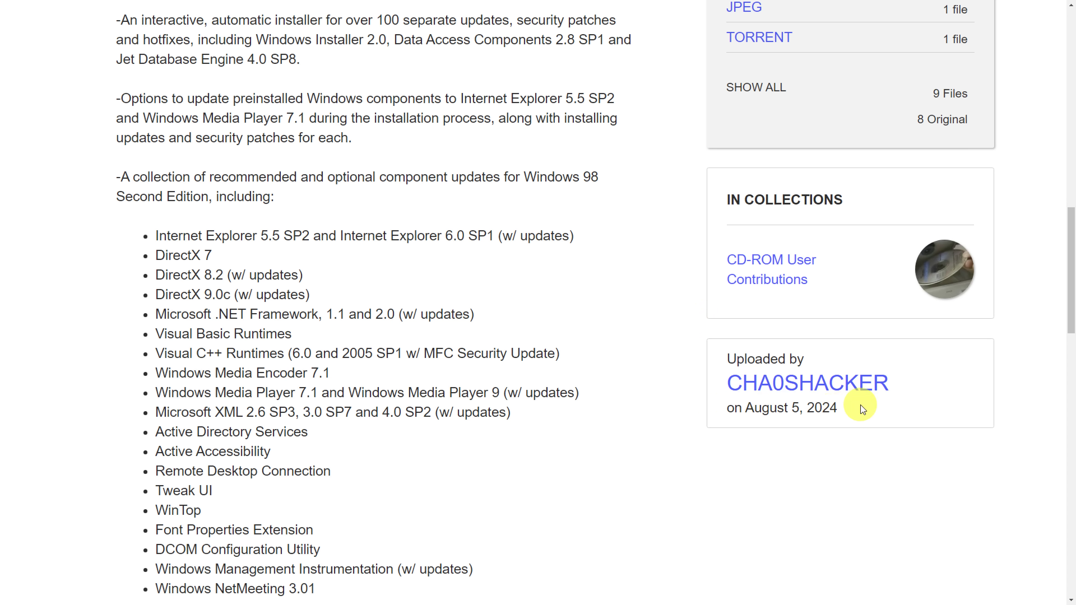
scroll(862, 409, up, 5)
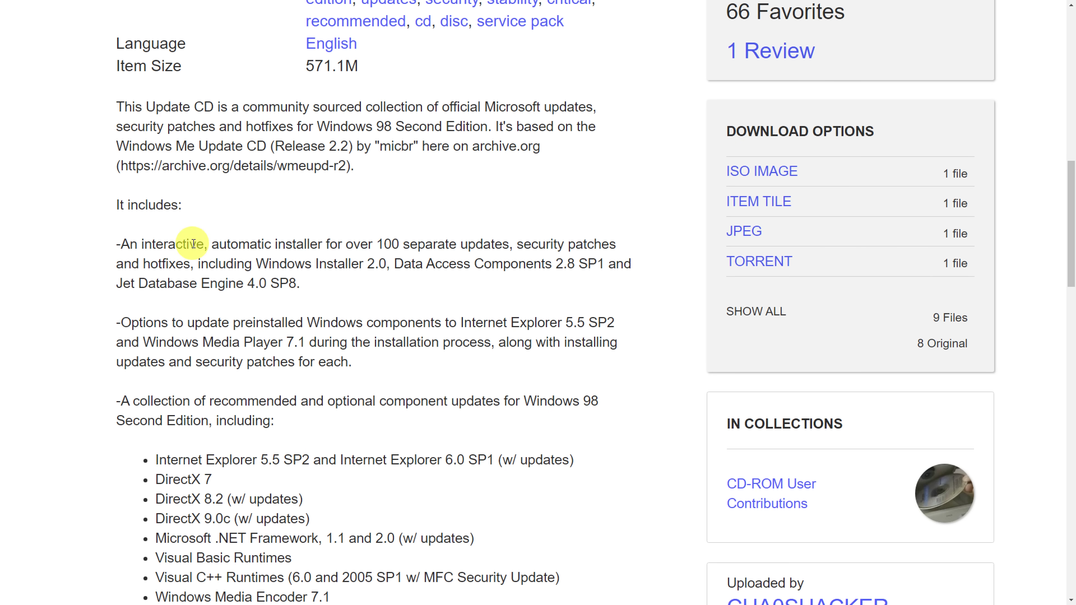
scroll(194, 279, down, 10)
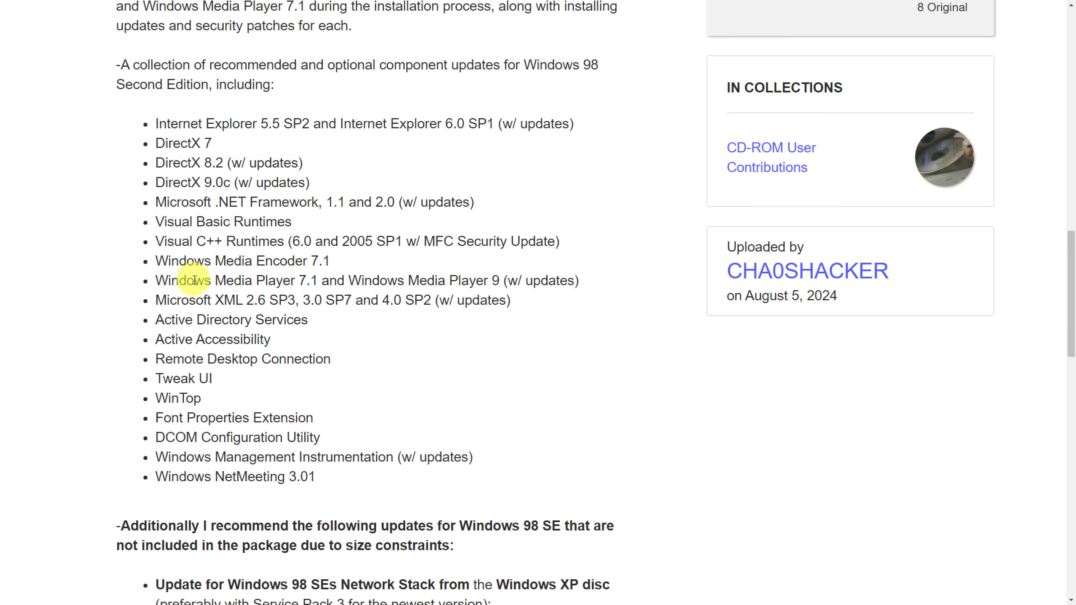
scroll(80, 283, down, 7)
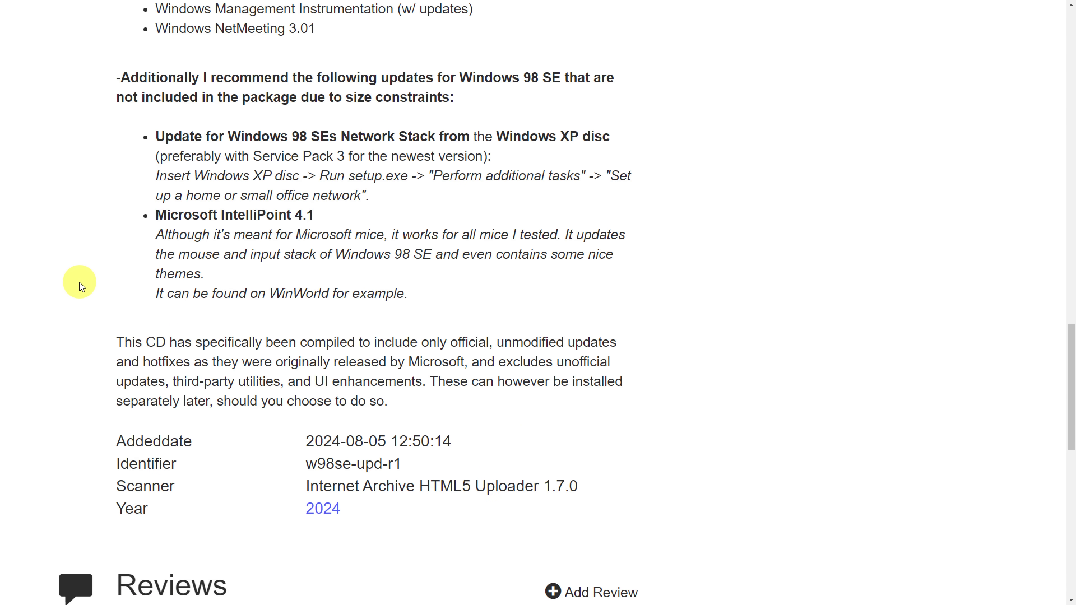
Highlight the recommended updates: network stack, Service Pack 3, input stack and IntelliPoint 4.1
drag(115, 78, 447, 289)
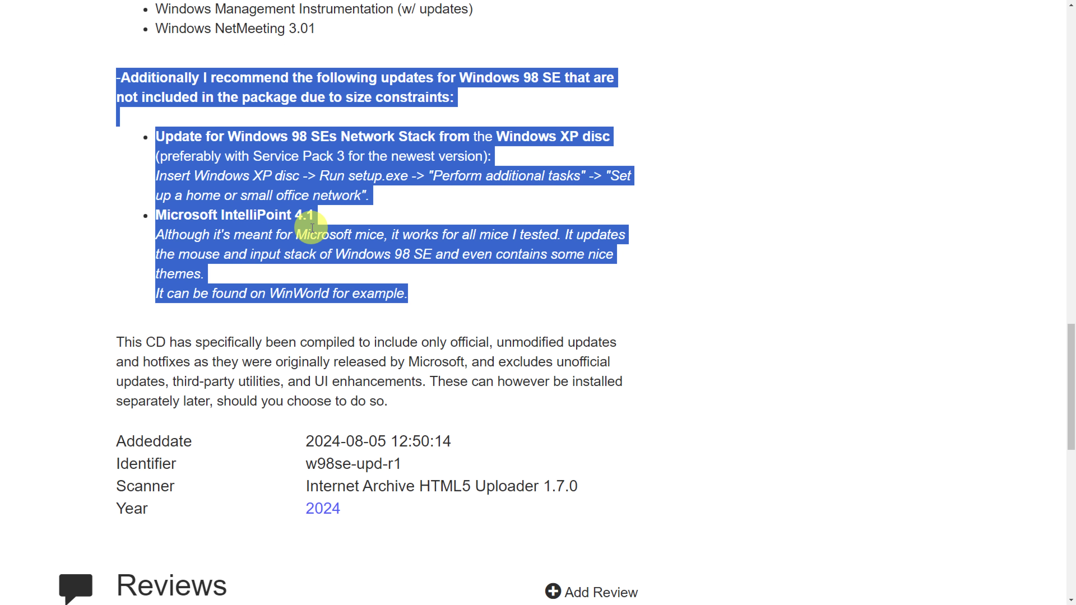
click(163, 137)
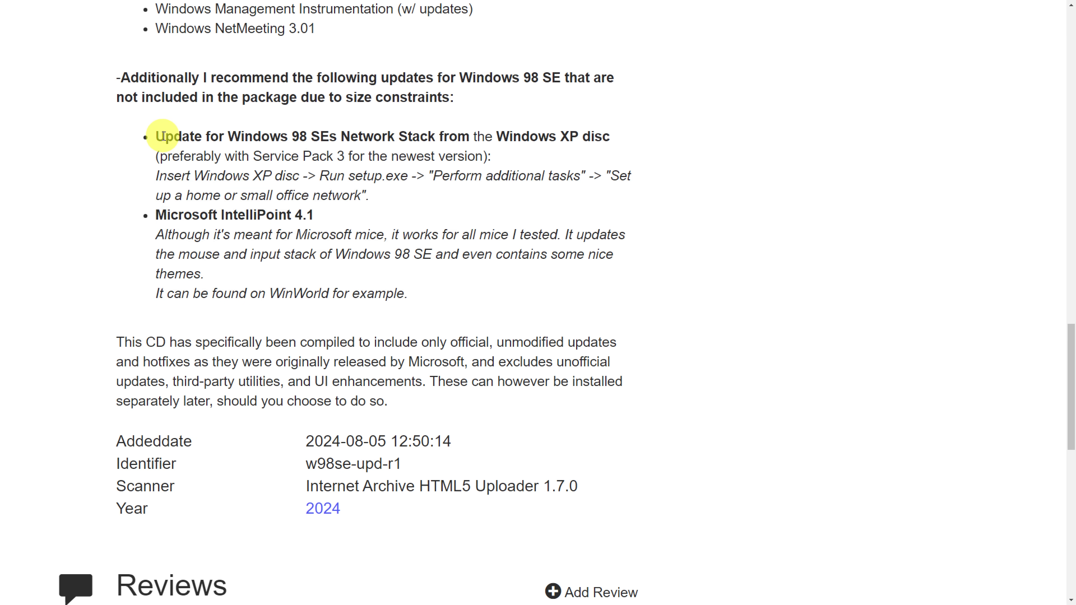
drag(162, 135, 435, 136)
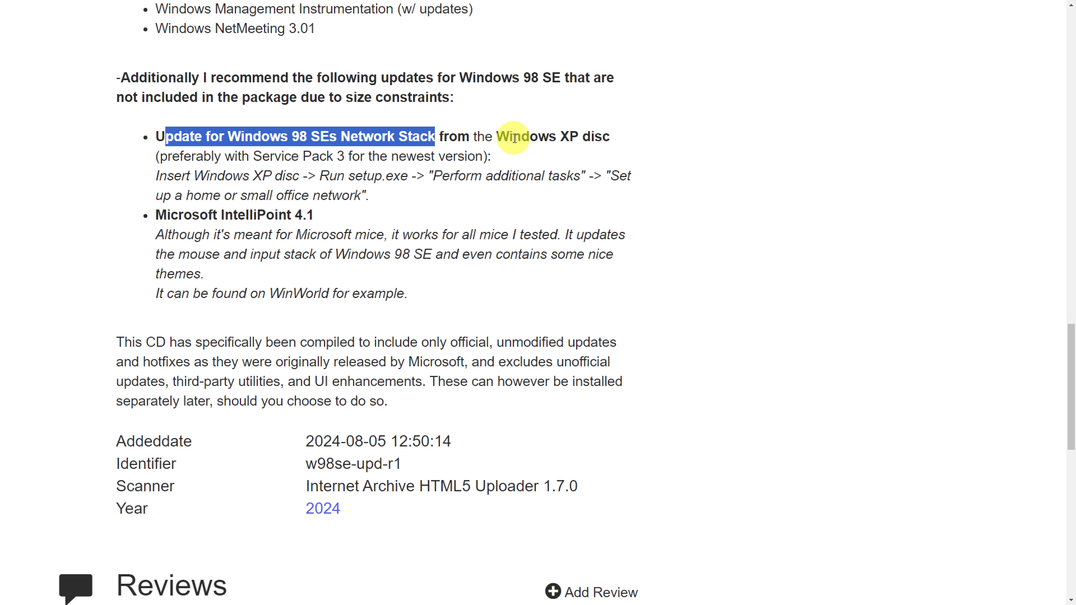
drag(253, 156, 353, 155)
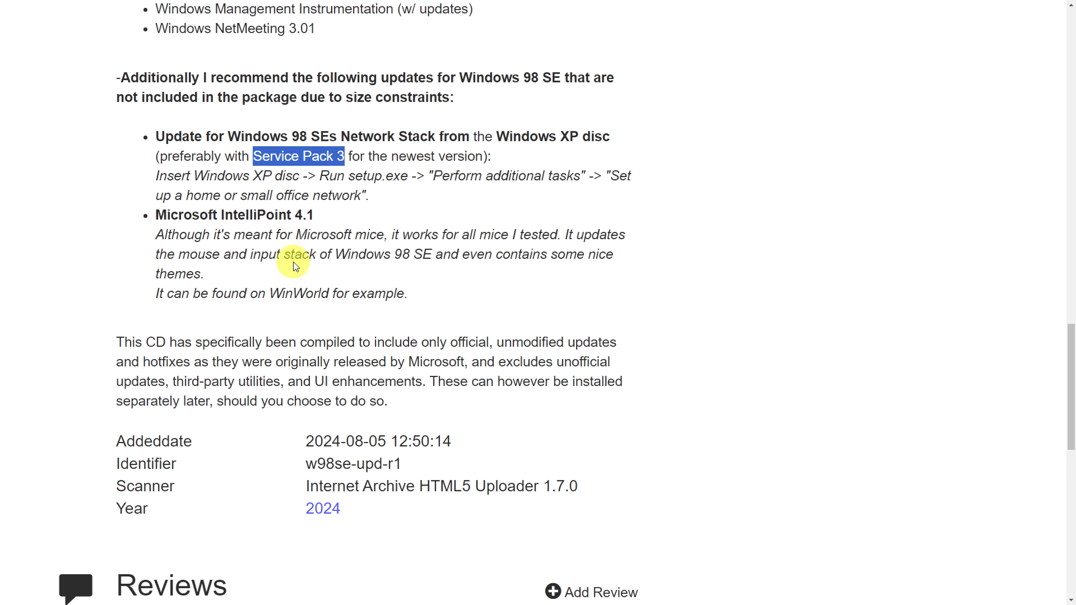
click(260, 267)
drag(179, 255, 408, 250)
click(408, 250)
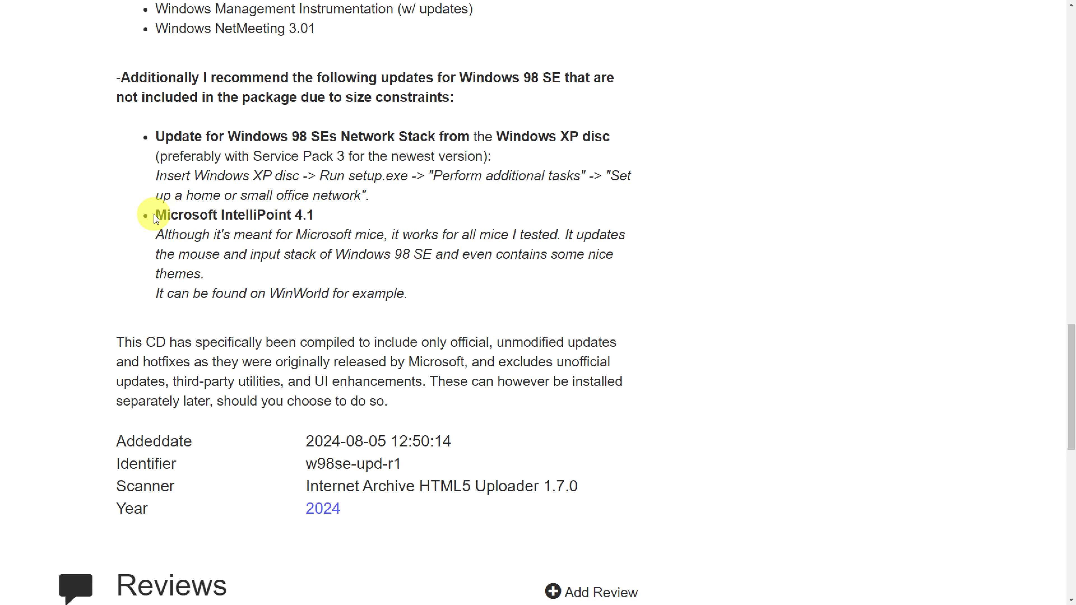
drag(159, 214, 318, 214)
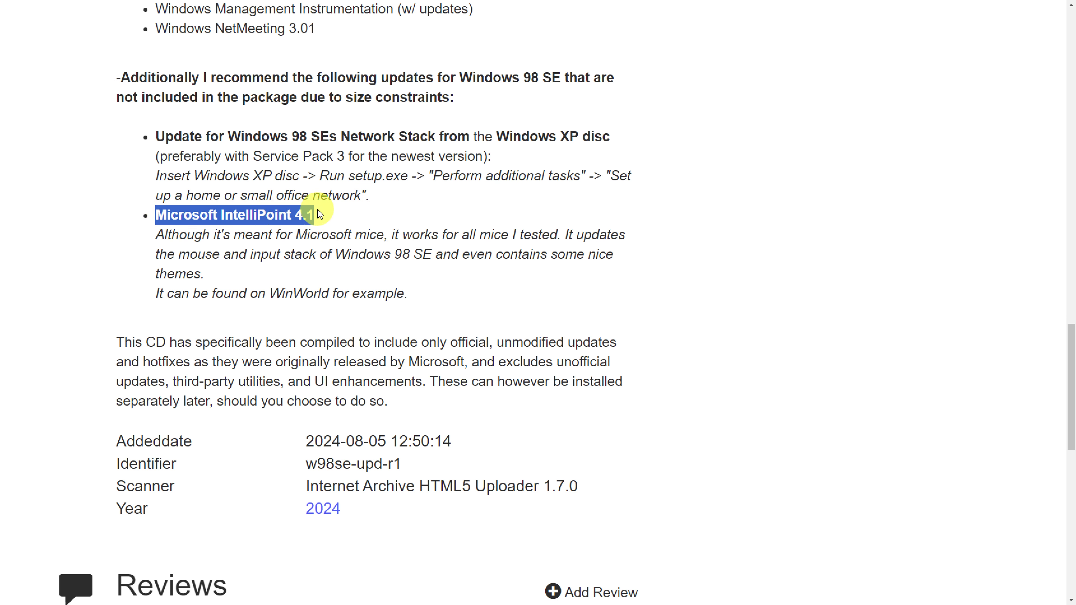
click(366, 251)
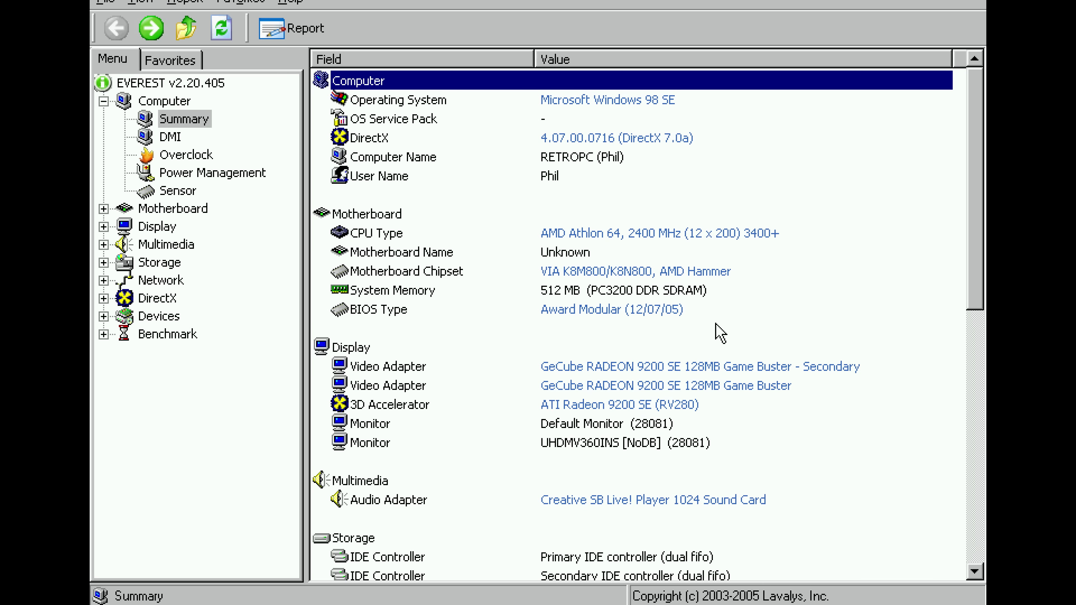
scroll(813, 429, down, 2)
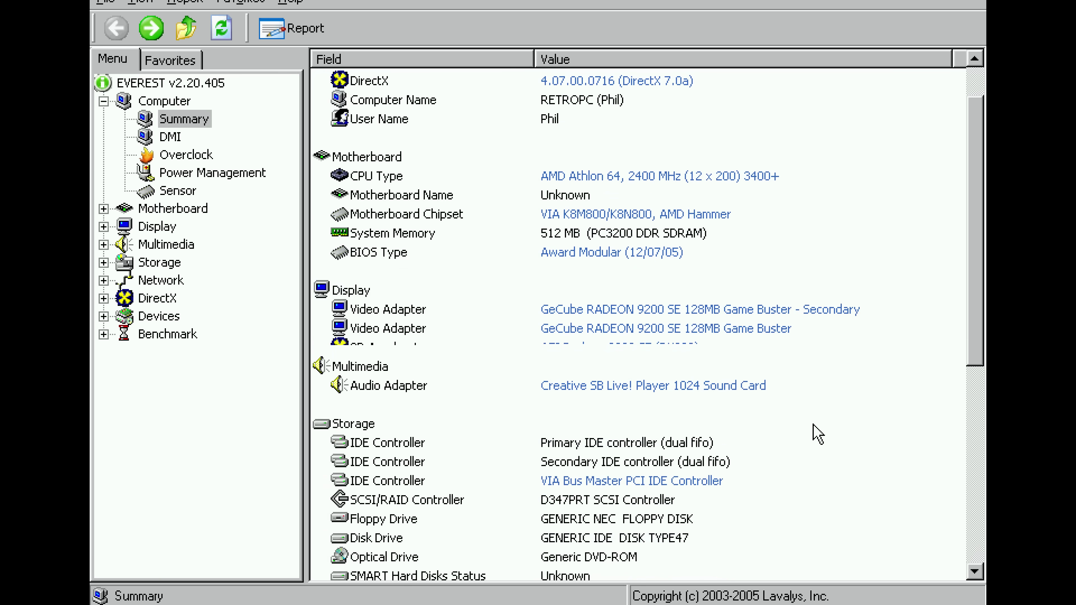
scroll(633, 405, down, 4)
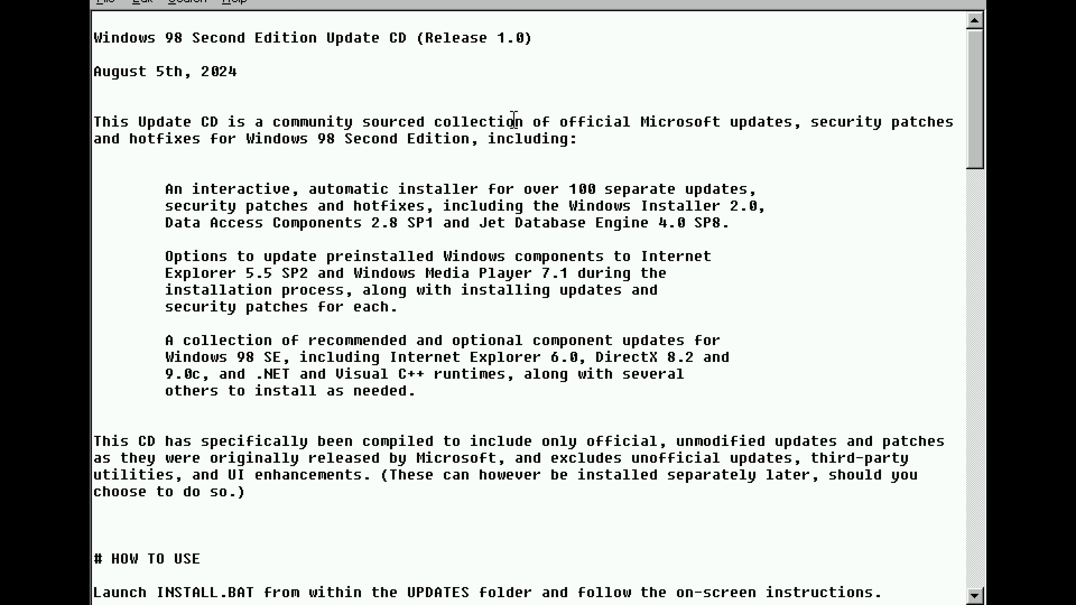
Highlight the readme's official-updates phrase and its HOW TO USE and AFTER INSTALLATION headings
drag(570, 120, 955, 124)
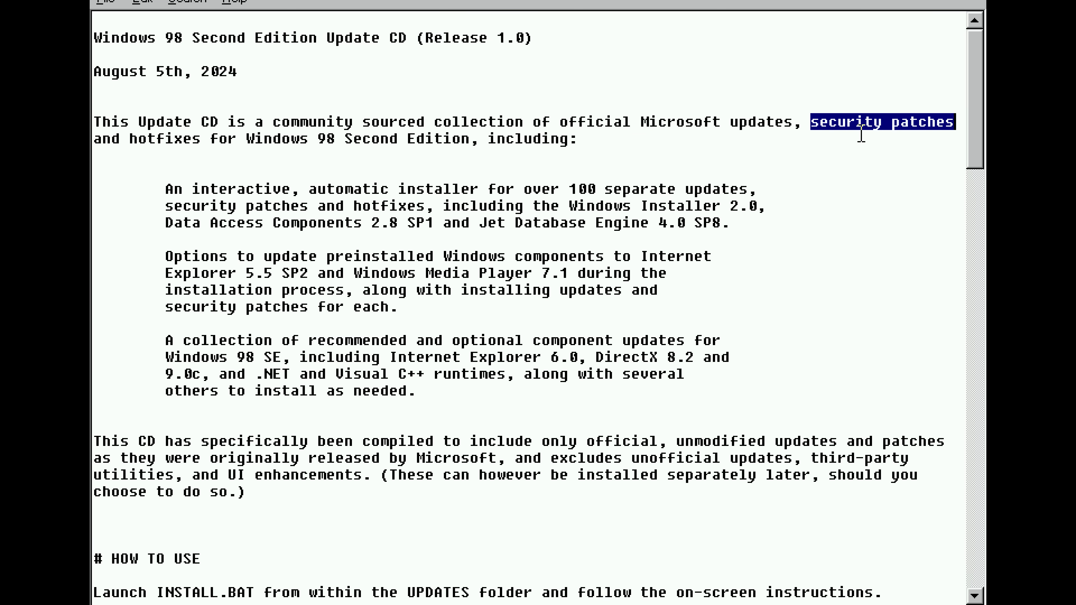
drag(130, 139, 201, 139)
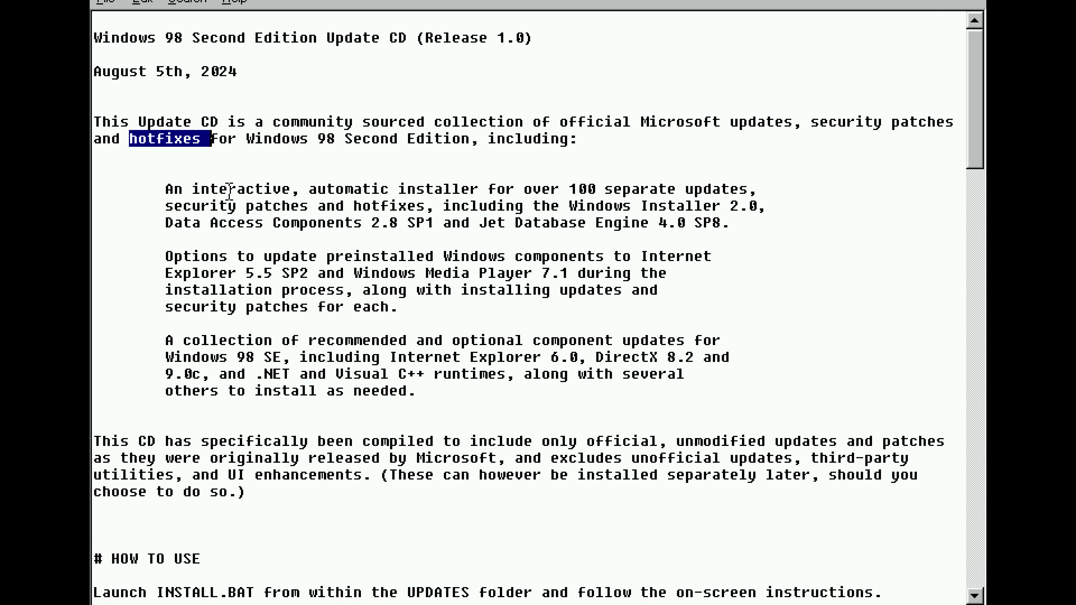
scroll(148, 156, down, 8)
drag(112, 156, 203, 157)
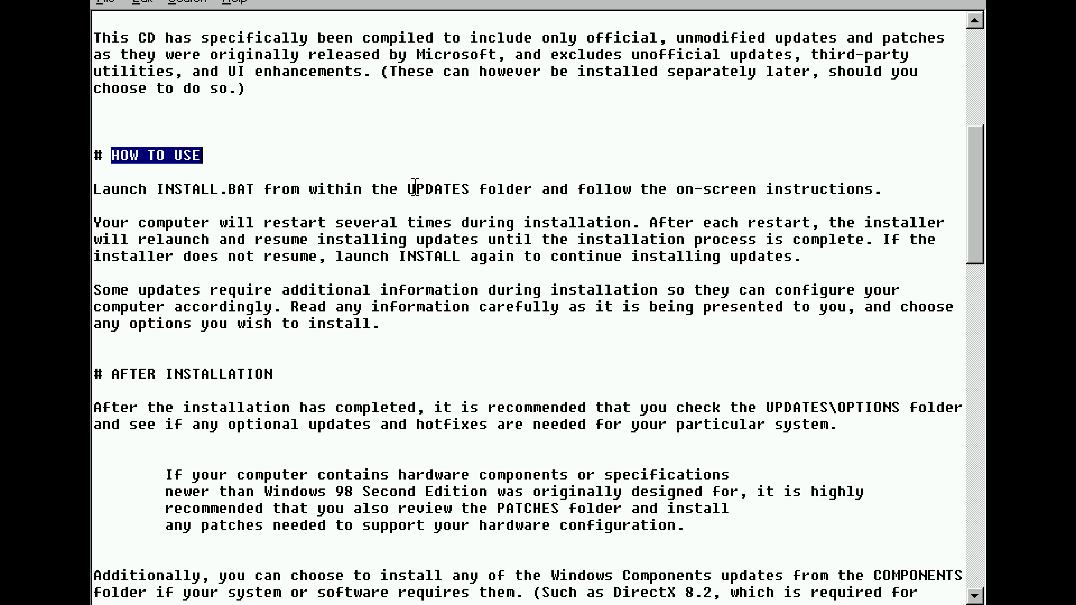
scroll(550, 189, down, 5)
drag(112, 122, 308, 118)
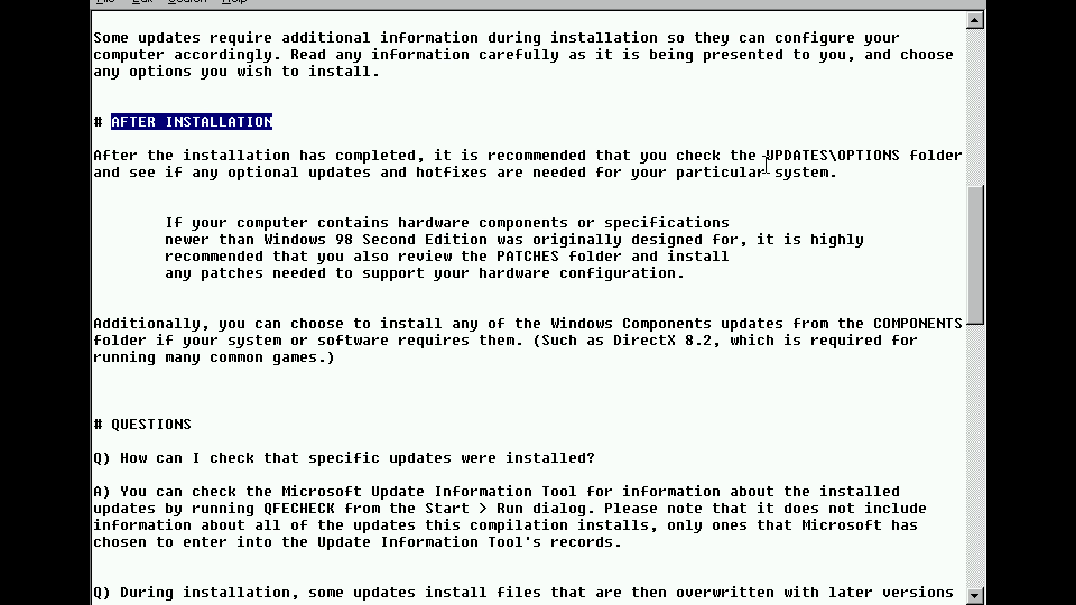
click(866, 157)
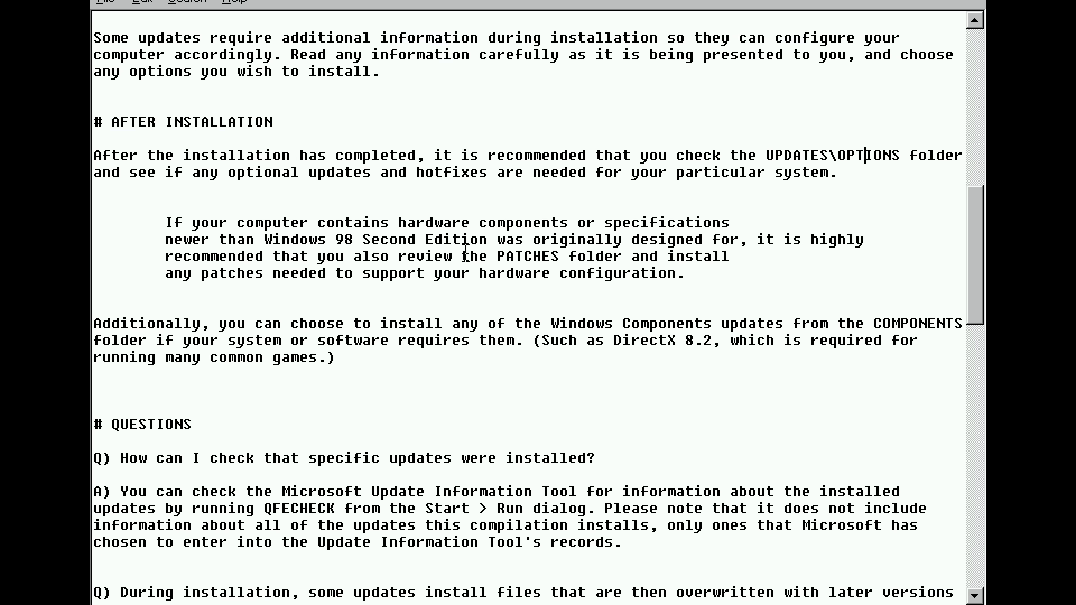
Highlight the PATCHES folder, KNOWN ISSUES, copy-UPDATES-to-hard-drive advice and MS-DOS Prompt note
drag(497, 256, 562, 256)
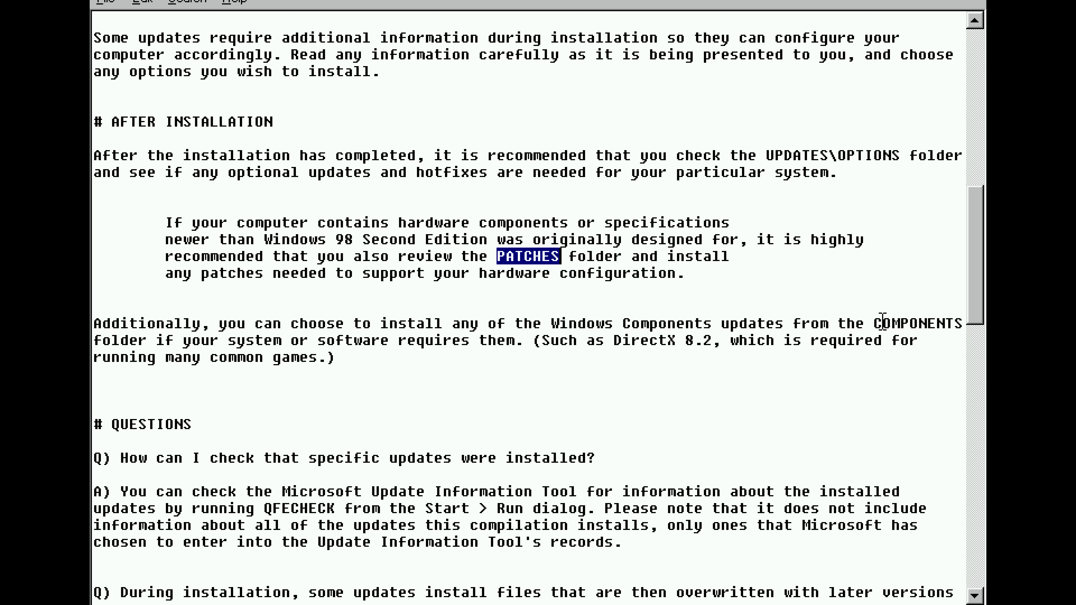
click(372, 350)
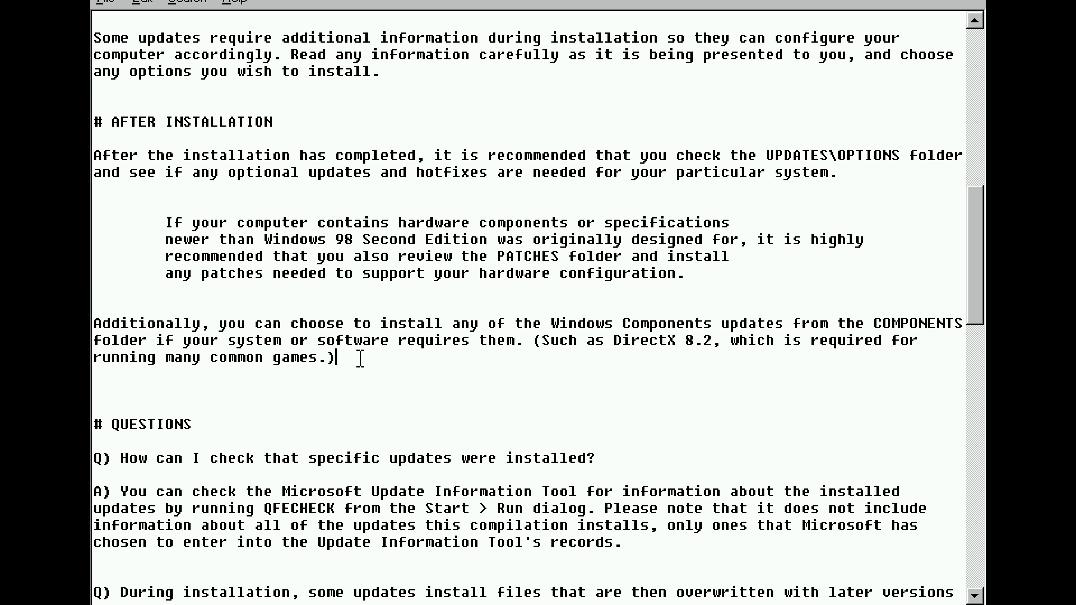
scroll(360, 358, down, 15)
drag(111, 122, 249, 123)
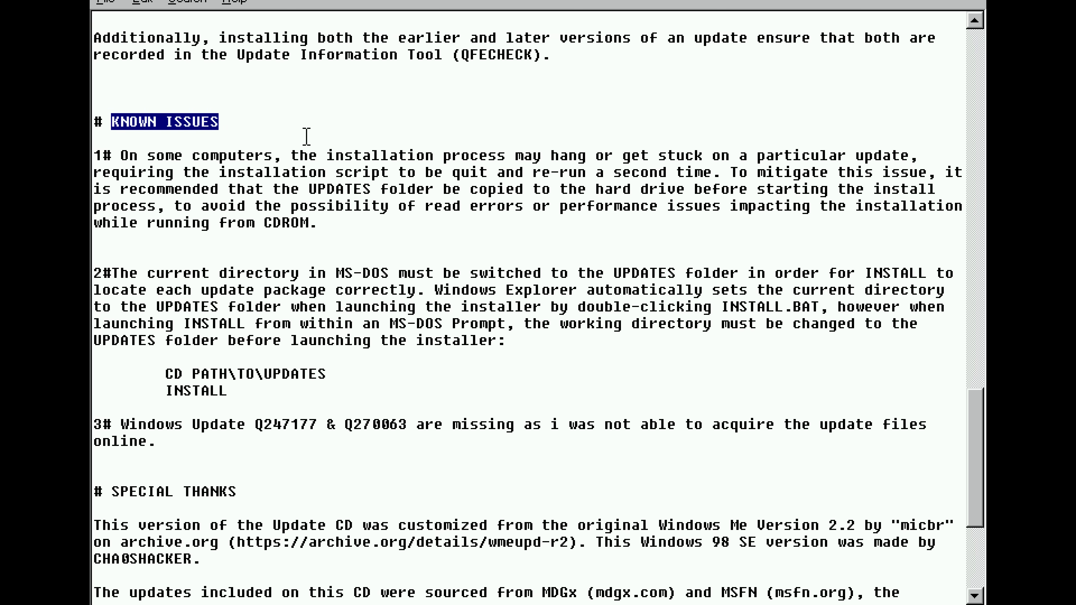
click(623, 155)
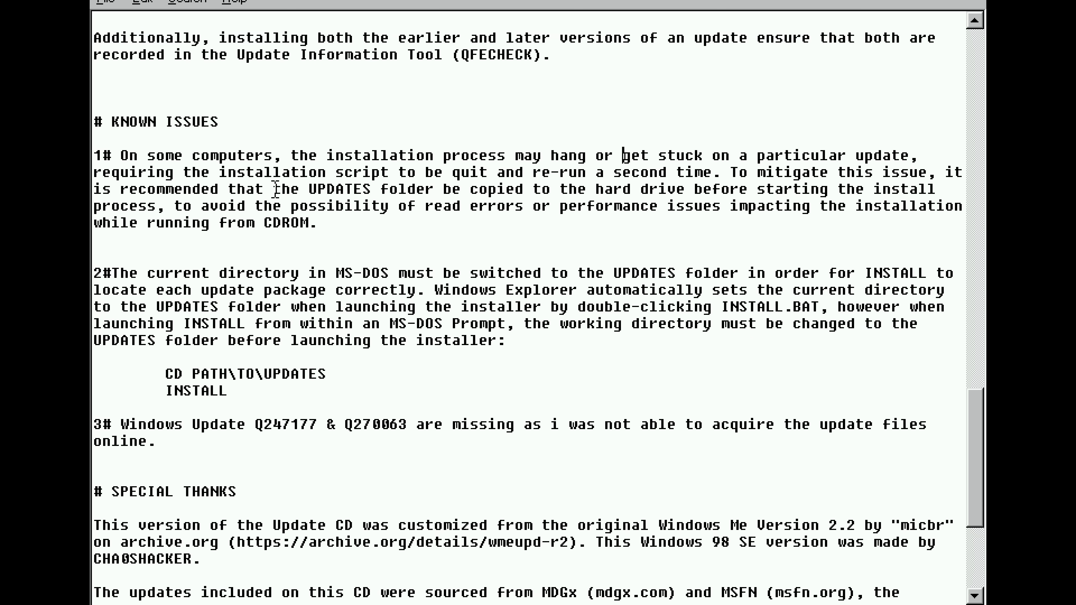
drag(122, 187, 682, 187)
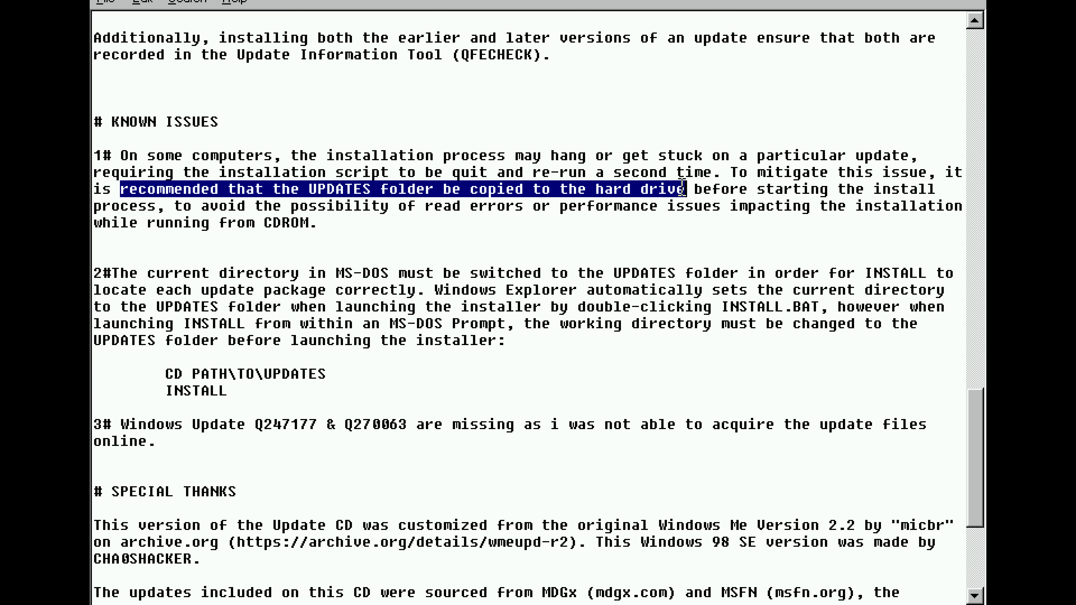
click(685, 206)
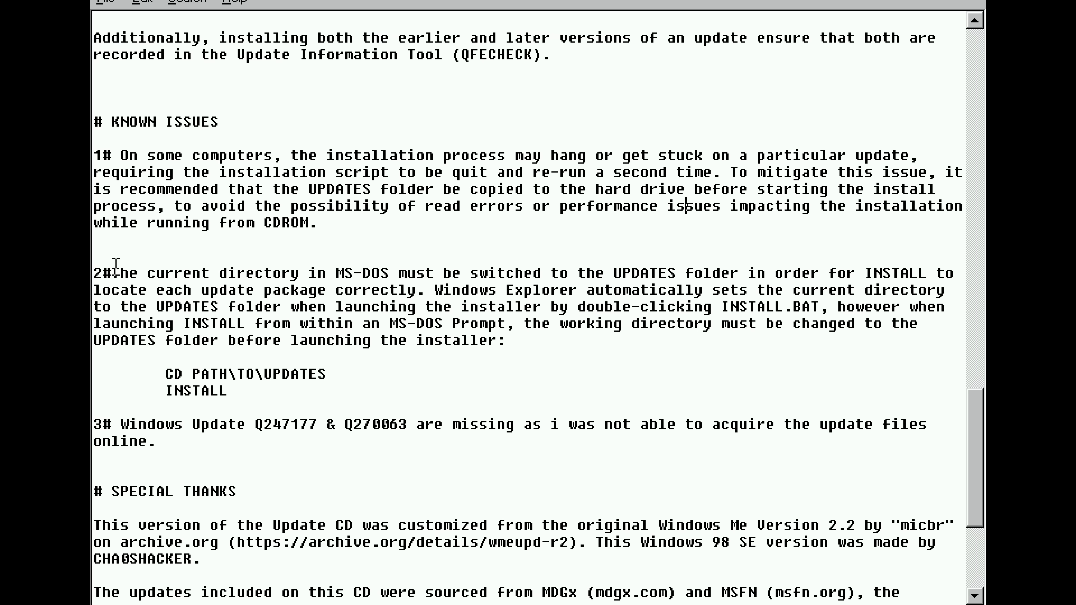
drag(115, 267, 581, 288)
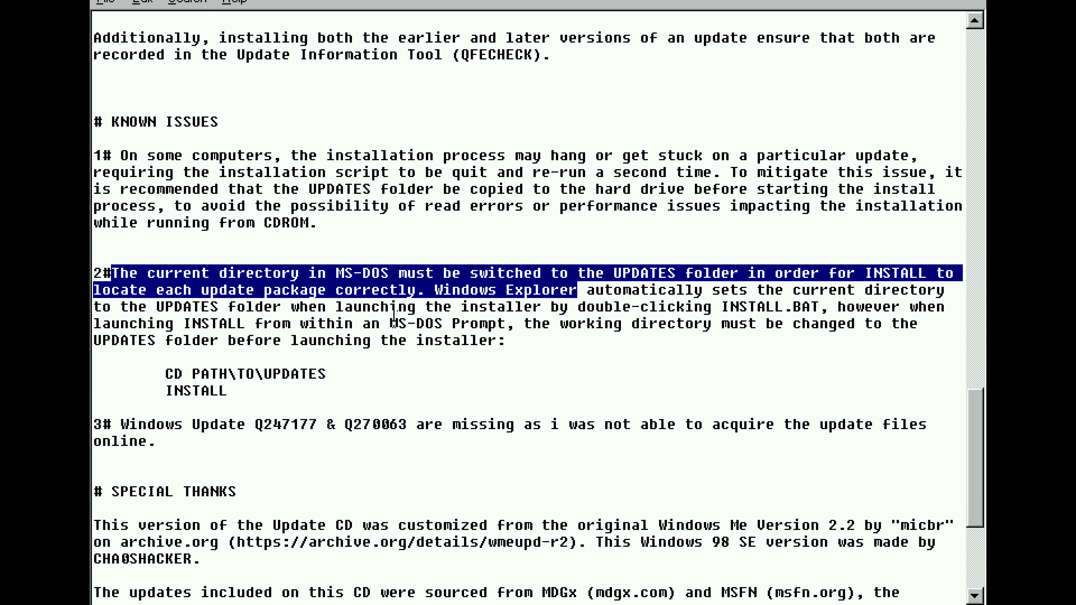
drag(389, 322, 508, 313)
Close the readme and copy all five CD items into C:\W98SEUPD
key(alt+F4)
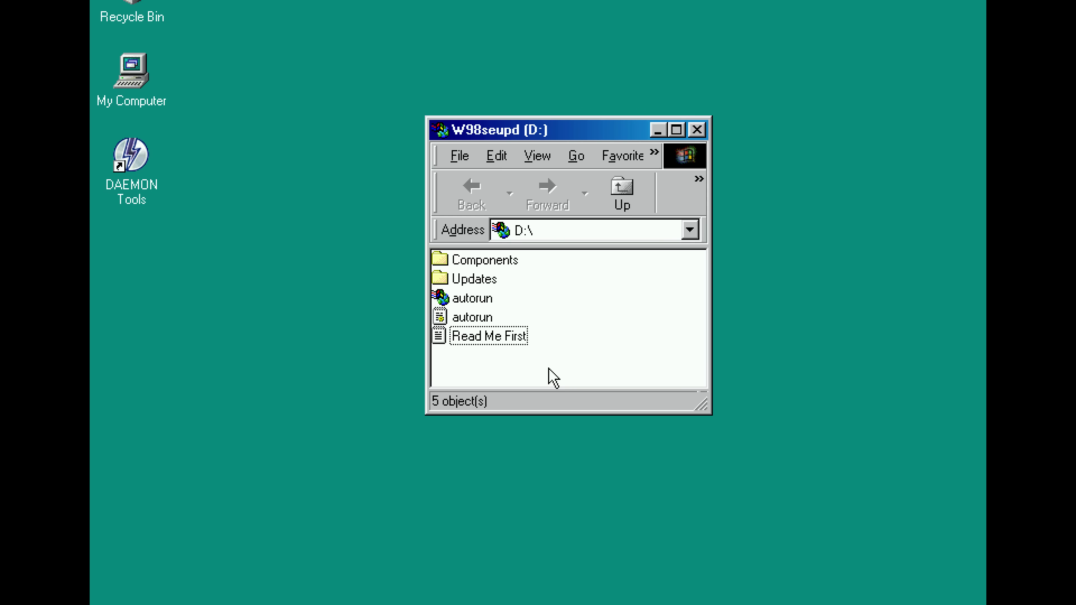
drag(548, 367, 487, 258)
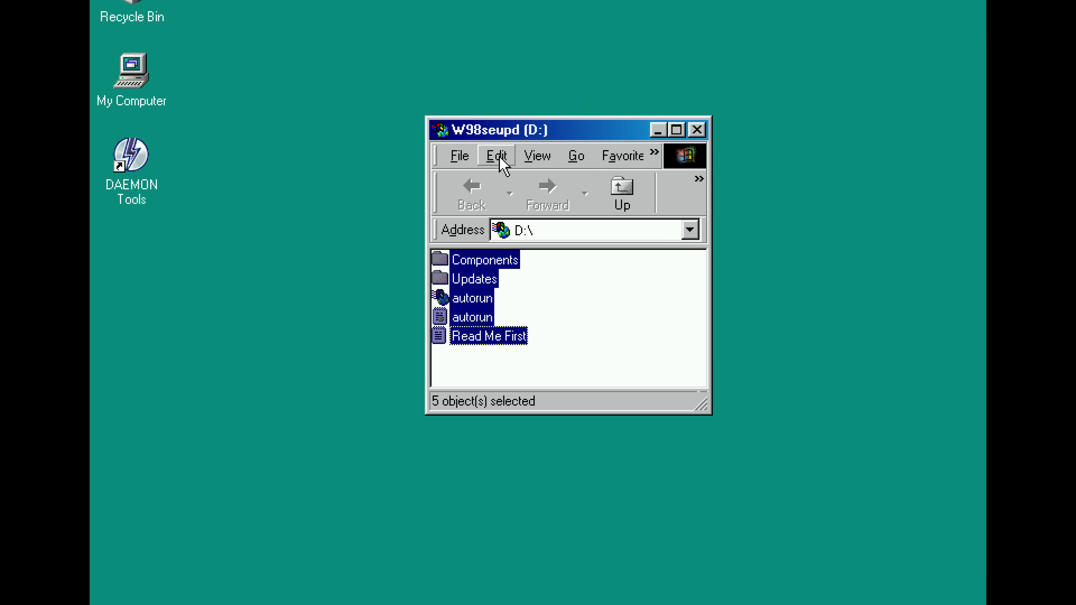
click(497, 156)
click(528, 228)
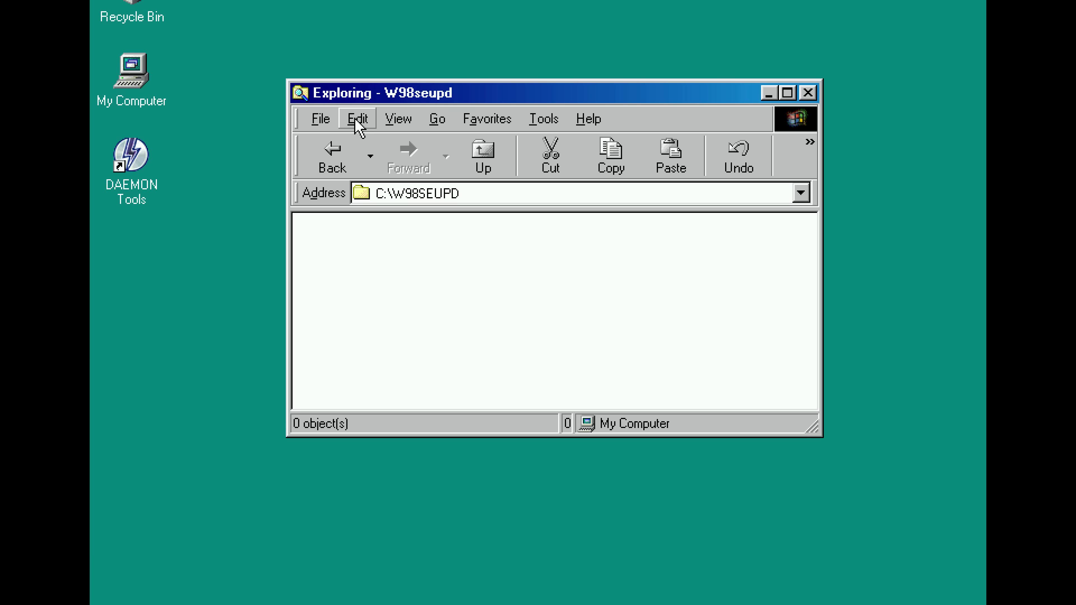
click(358, 119)
click(392, 208)
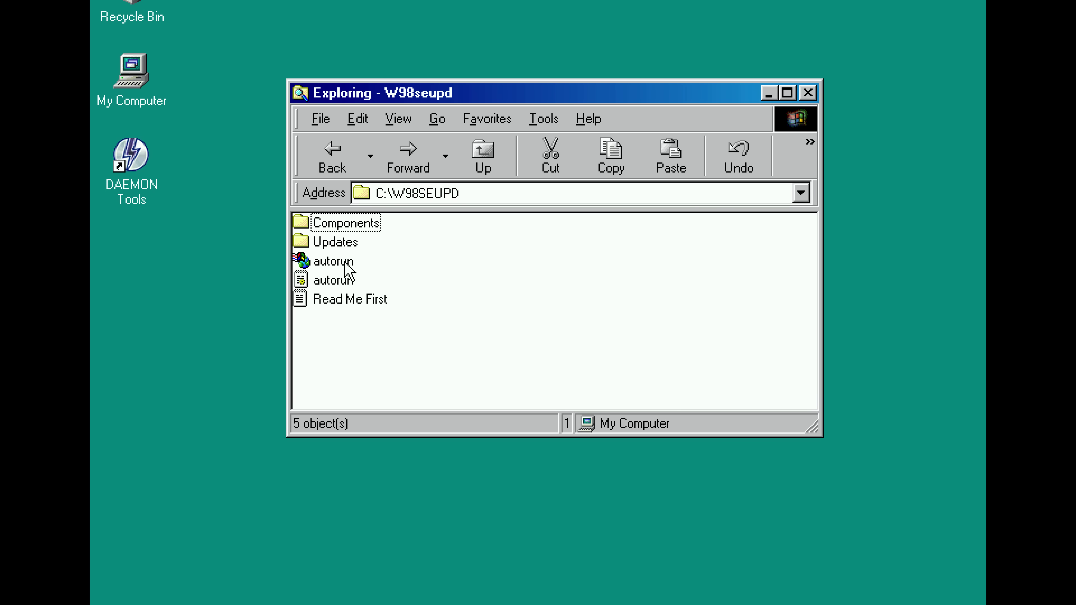
Run Install from the Updates folder, answering Y to proceed and to include WMP 7.1 and IE 5.5 SP2
double_click(336, 245)
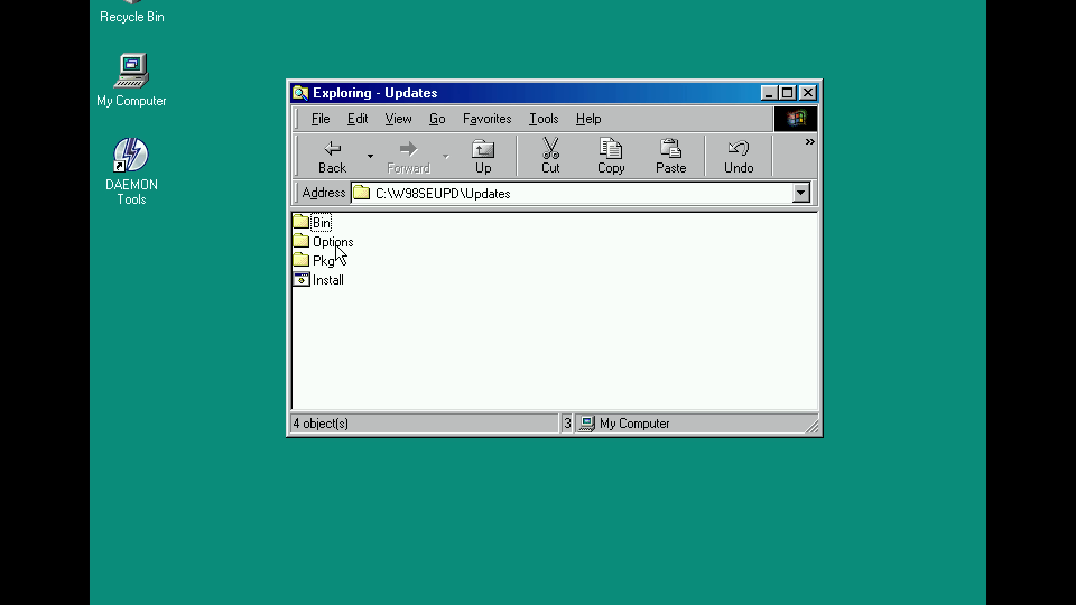
double_click(330, 280)
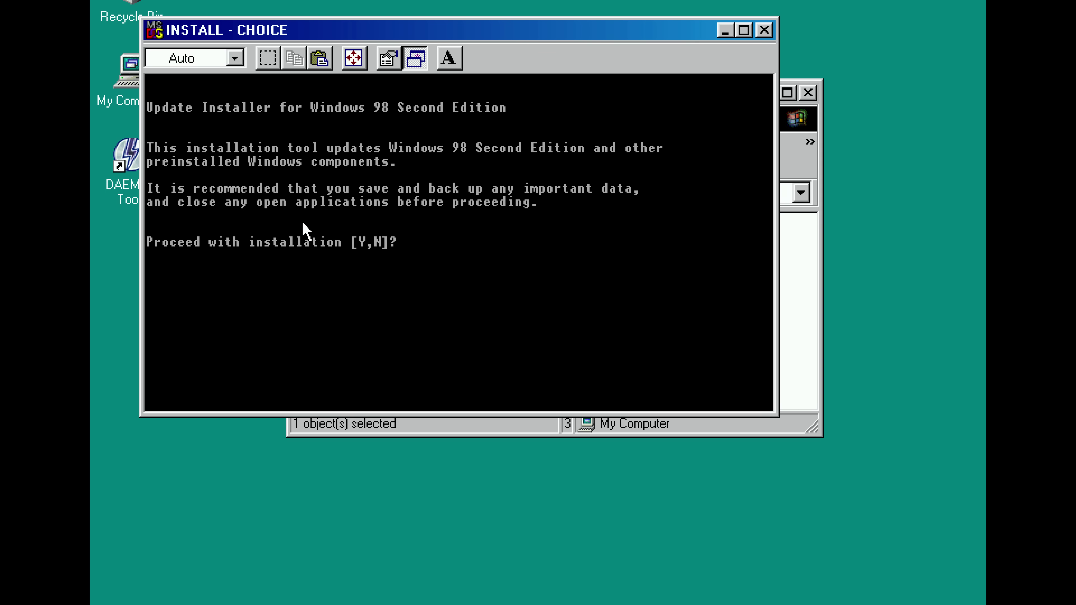
key(y)
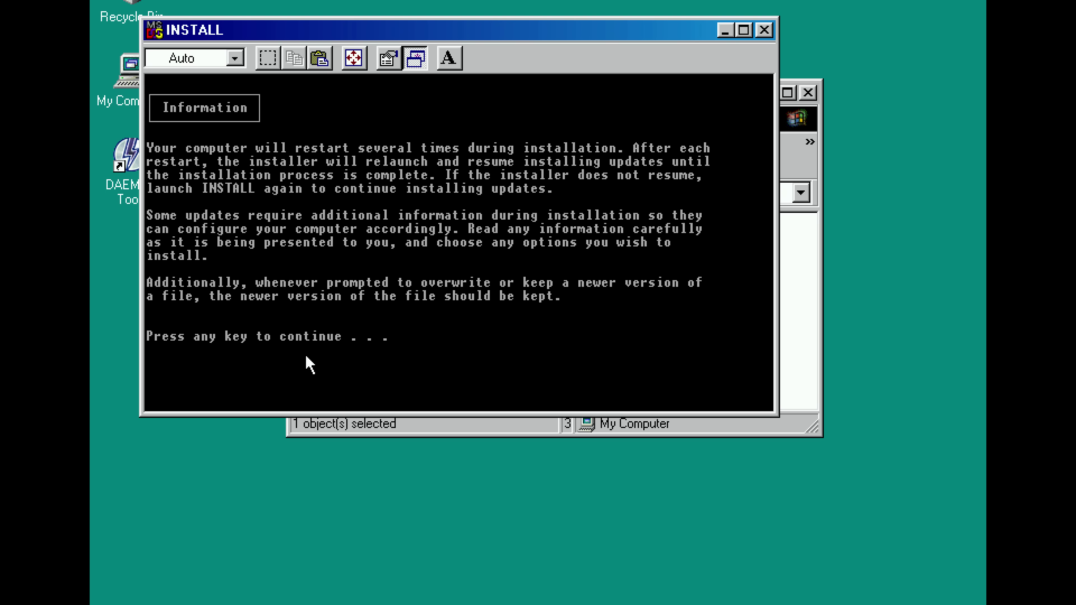
key(Return)
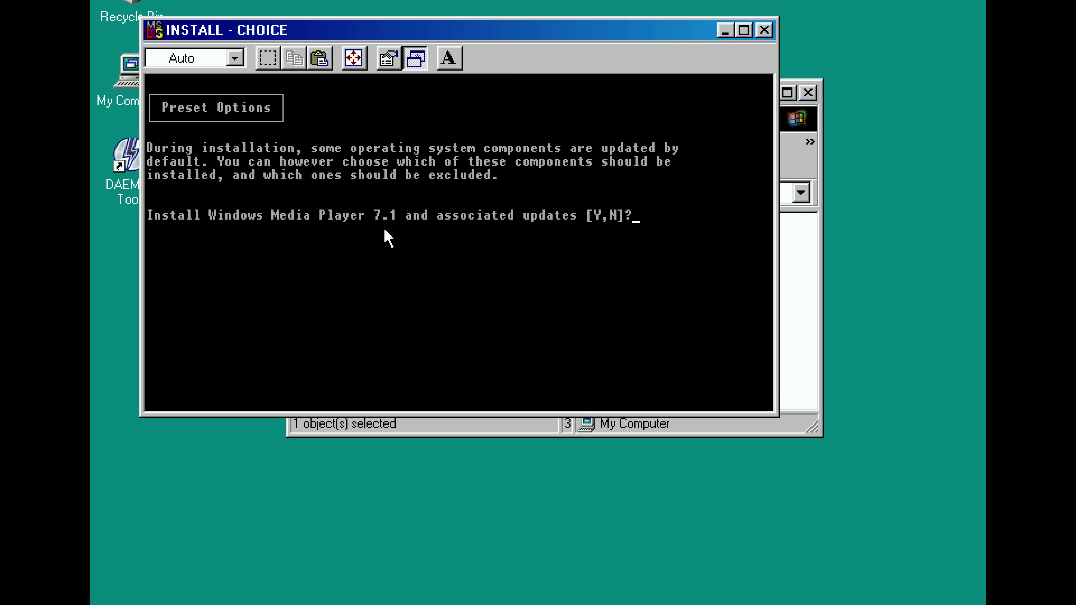
text(Y,N]?)
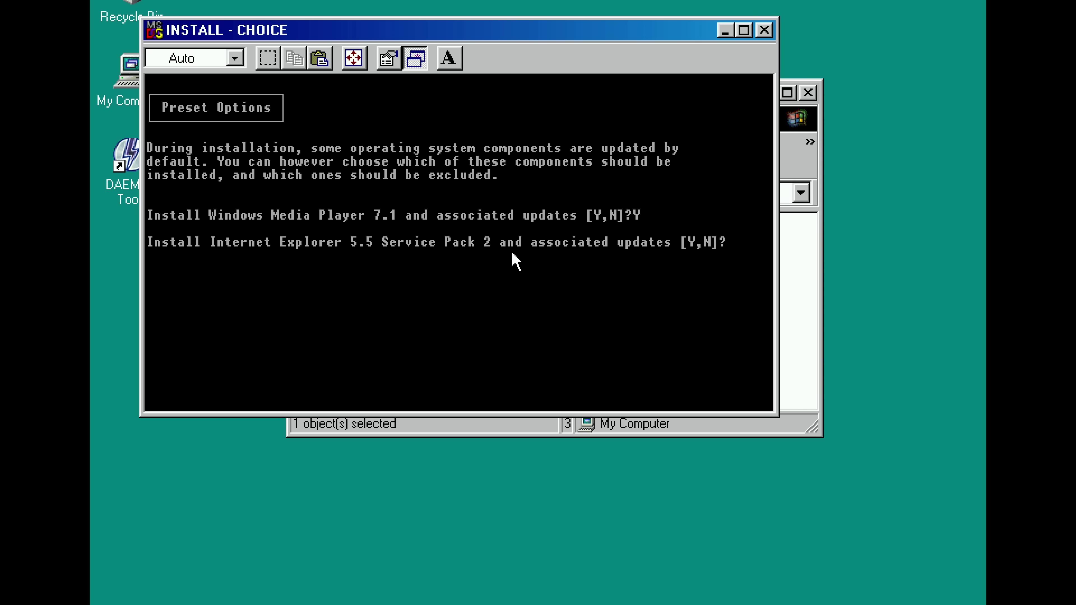
text(Y)
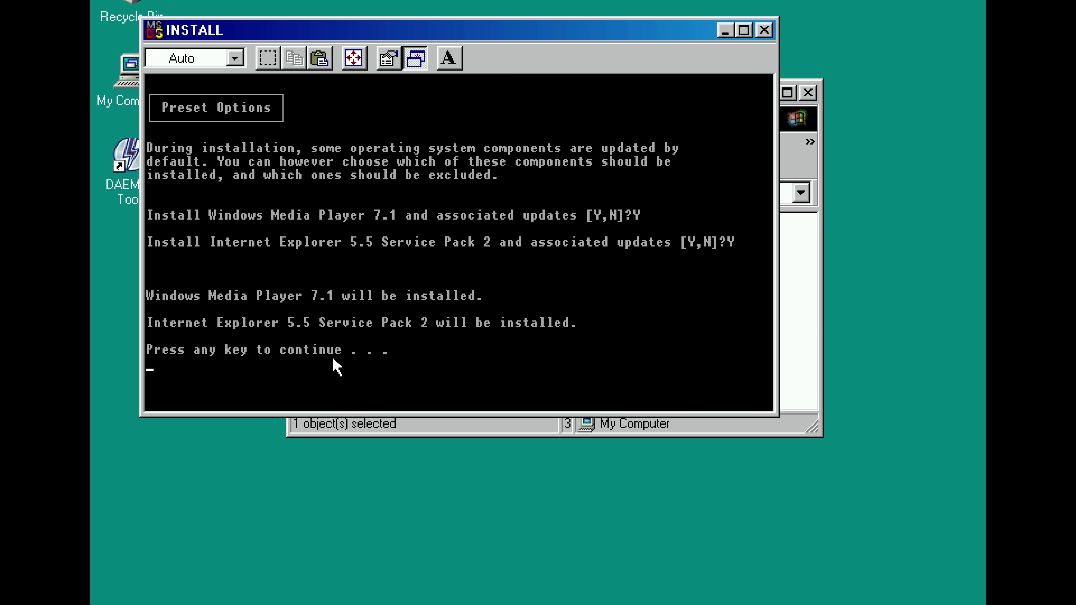
key(Return)
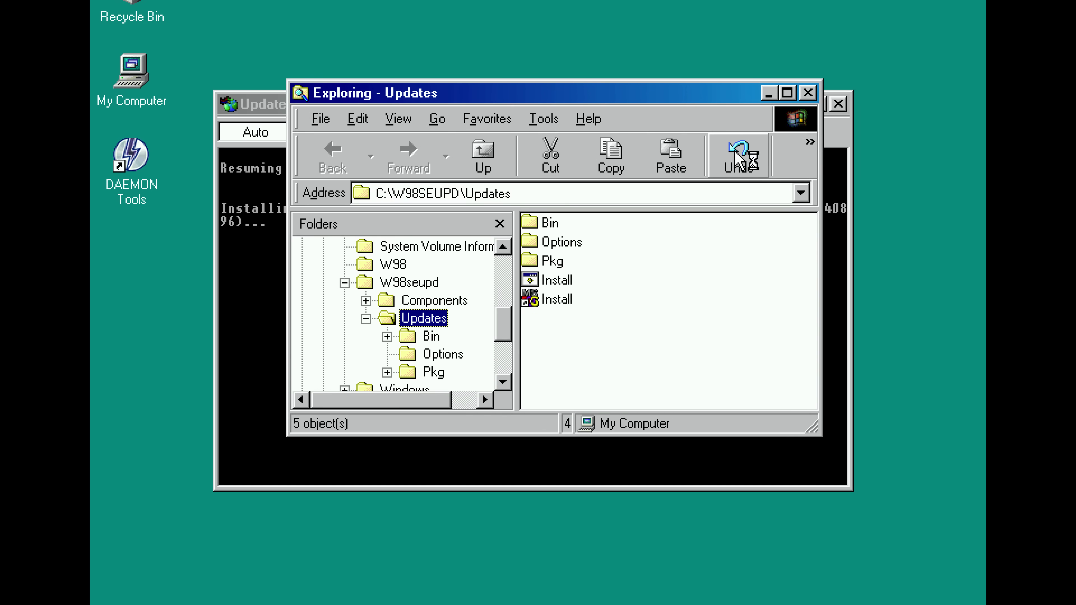
Minimize the Exploring - Updates window while the patches install
click(768, 93)
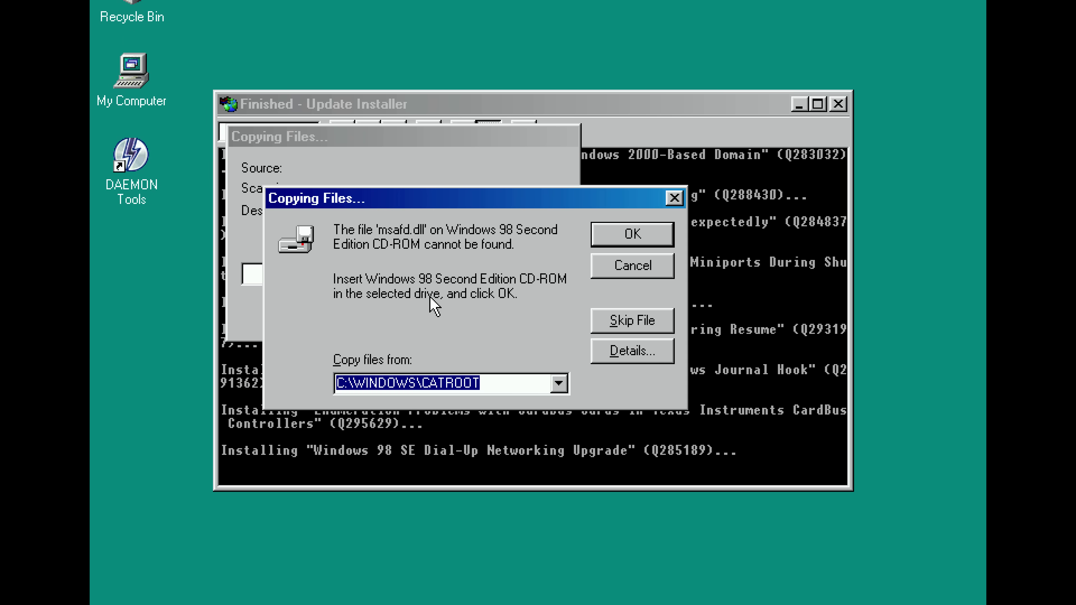
Change the Copy files from path to C:\W98 so msafd.dll copying resumes
click(522, 383)
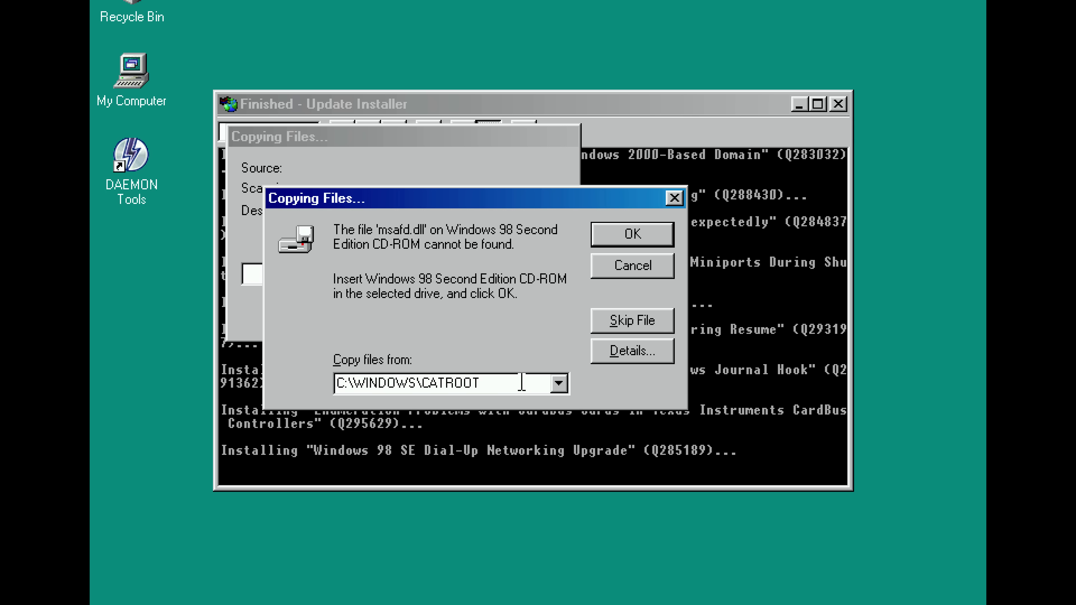
key(BackSpace)
key(BackSpace)
key(BackSpace)
key(BackSpace)
key(BackSpace)
key(BackSpace)
key(BackSpace)
key(BackSpace)
key(BackSpace)
key(BackSpace)
key(BackSpace)
key(BackSpace)
key(BackSpace)
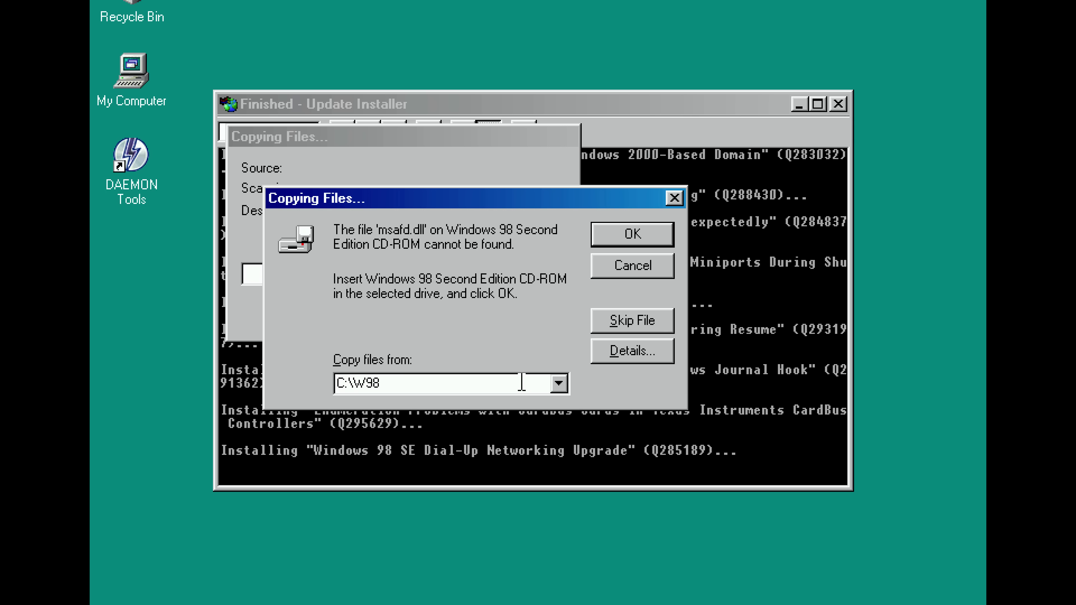
key(Return)
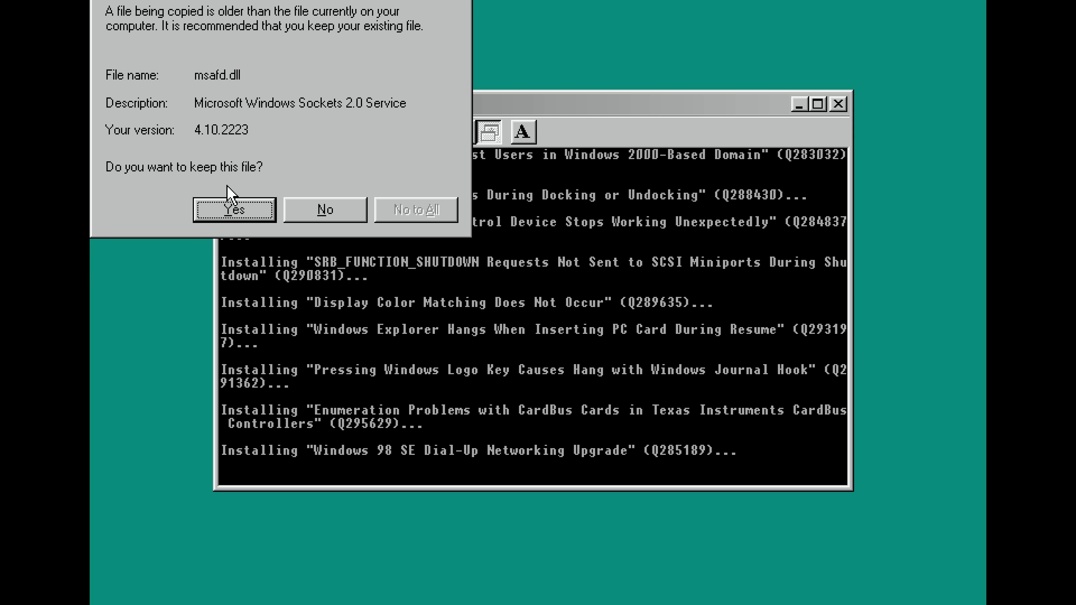
Keep the existing newer msafd.dll and ndis.vxd files, then restart the computer
click(225, 214)
click(225, 215)
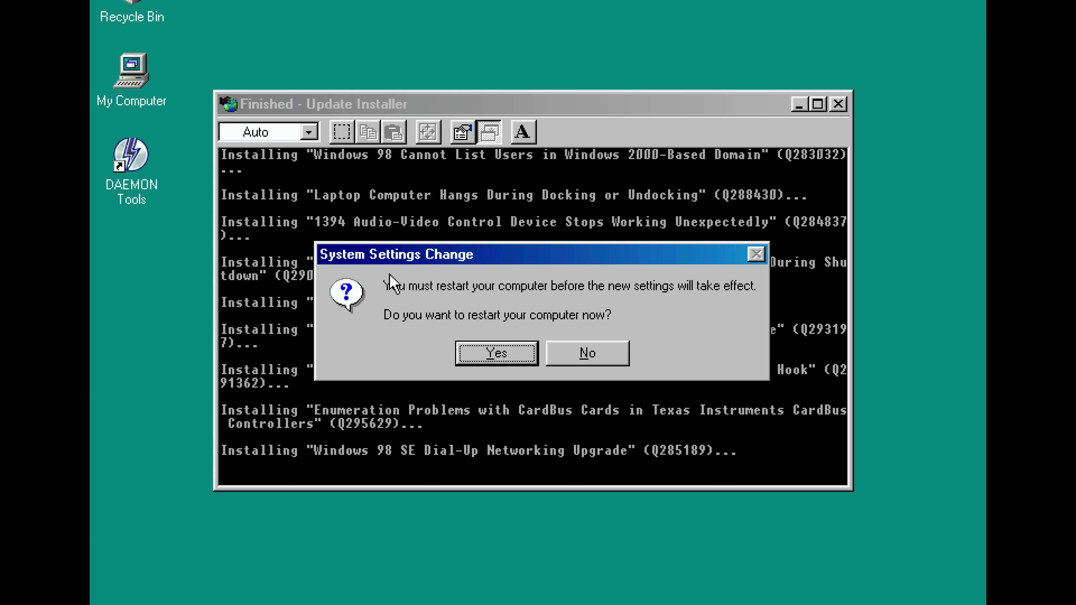
click(486, 358)
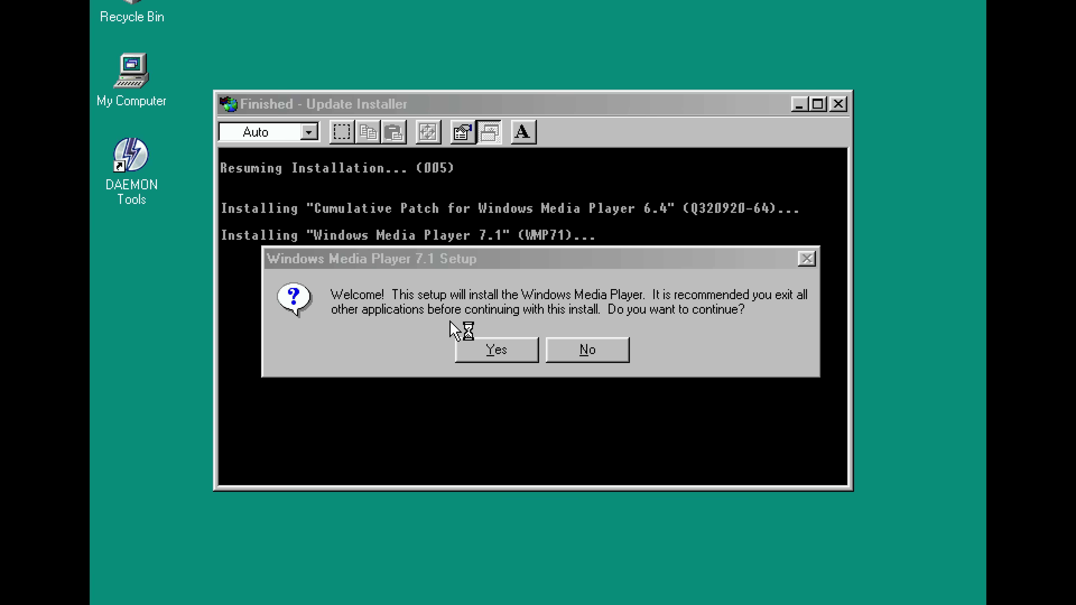
Install Windows Media Player 7.1 with default components and file associations, acknowledging the privacy statement, then restart
click(500, 351)
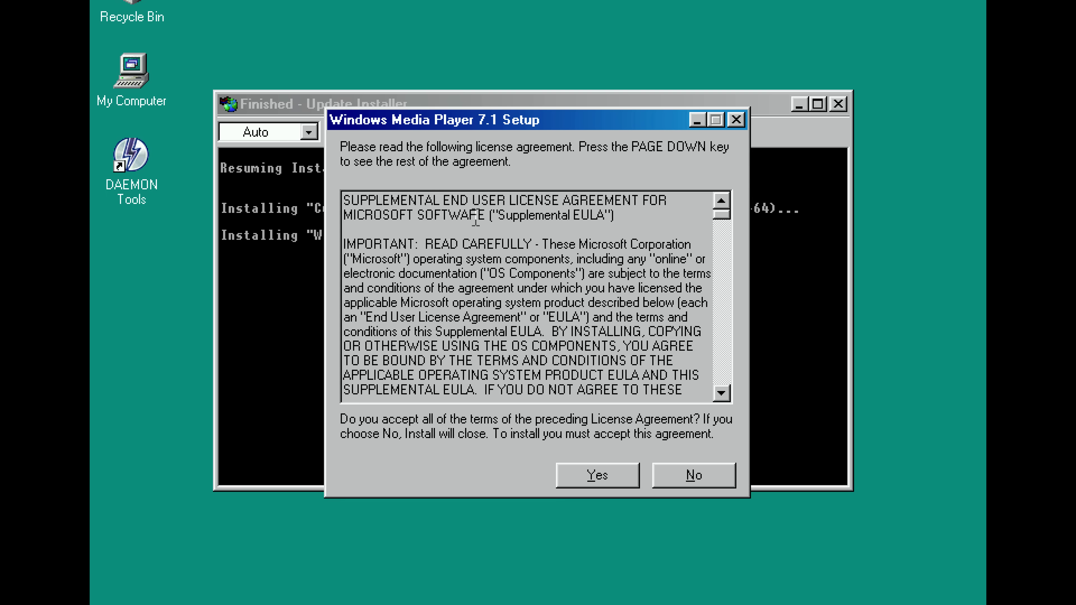
click(595, 476)
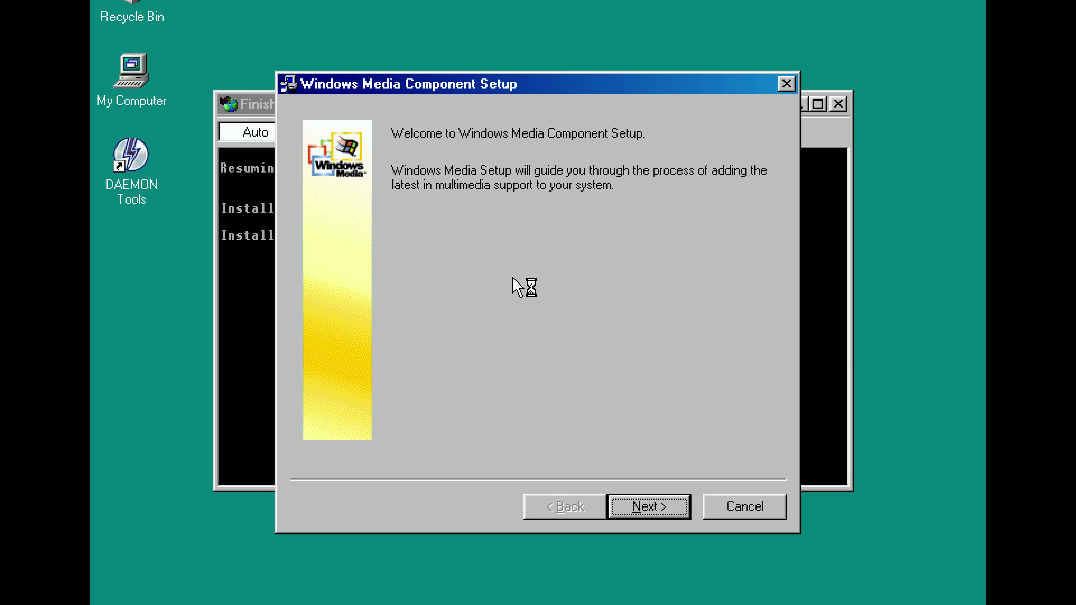
click(645, 506)
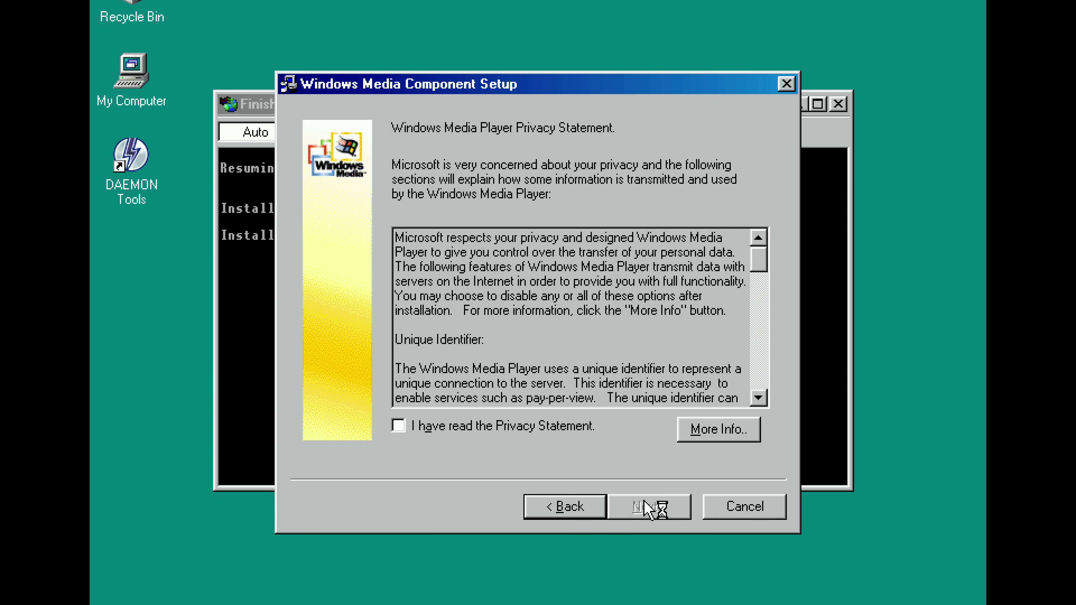
click(552, 426)
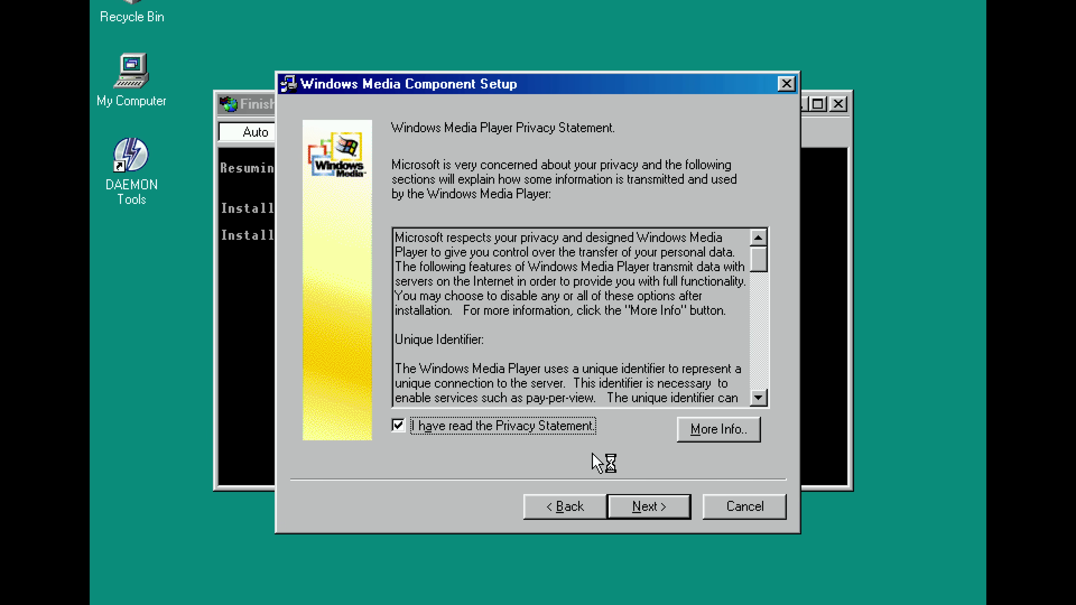
click(651, 507)
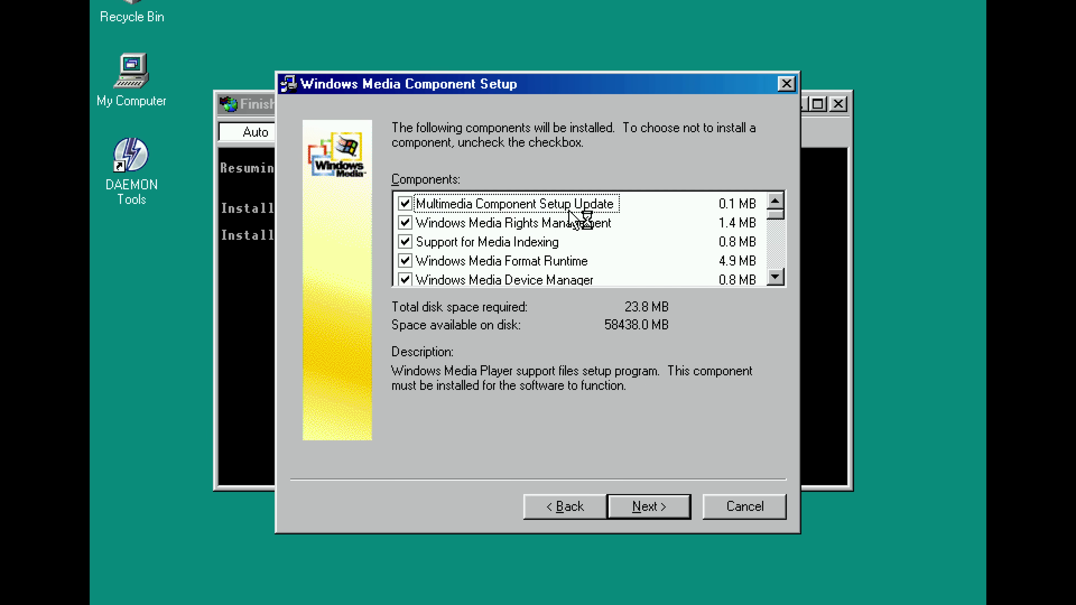
click(776, 233)
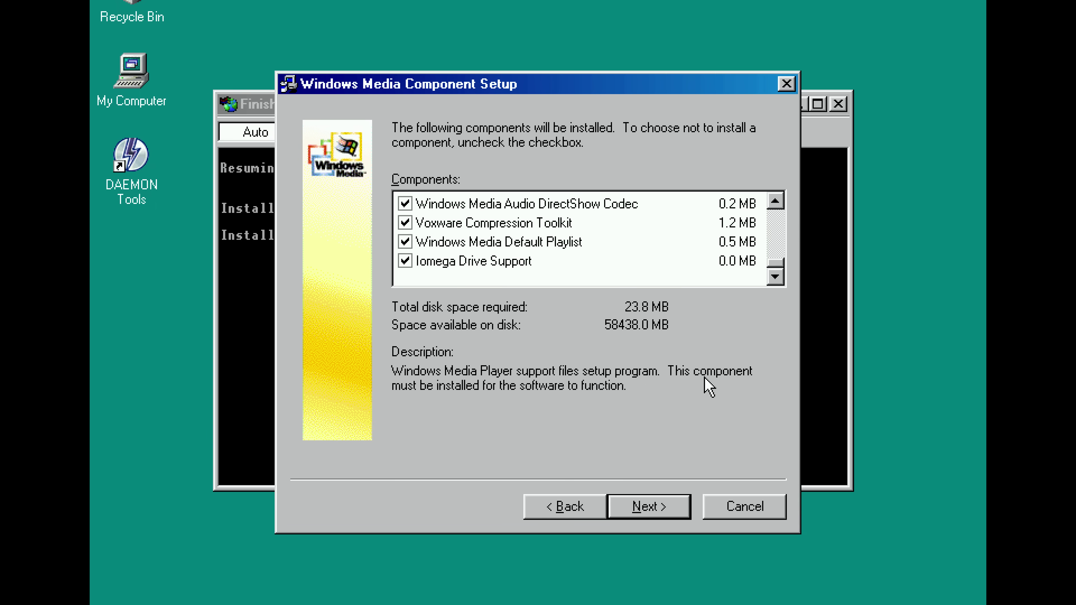
click(673, 508)
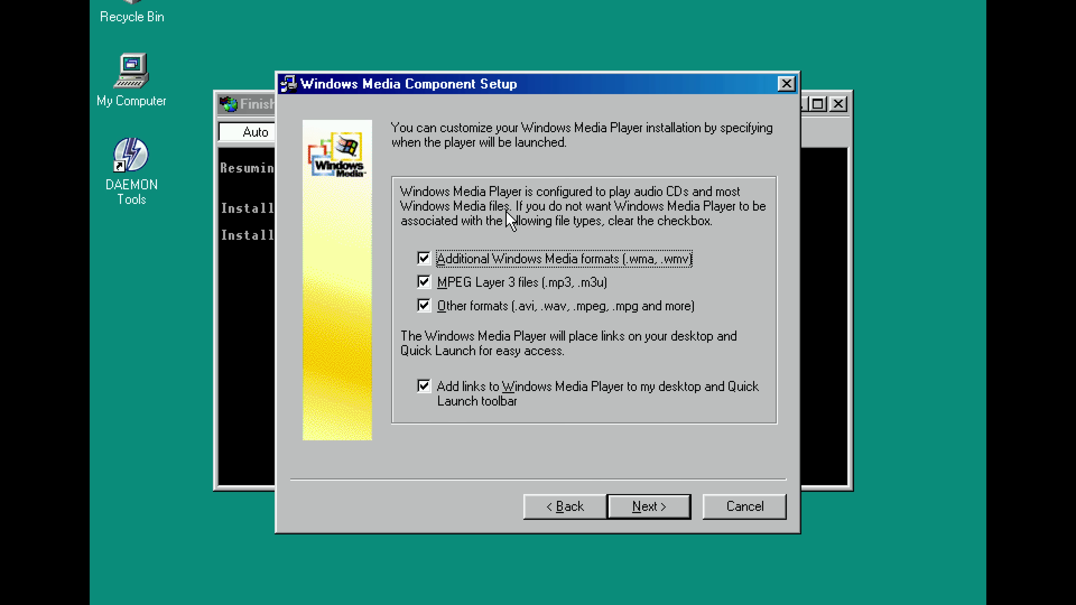
click(648, 507)
click(656, 510)
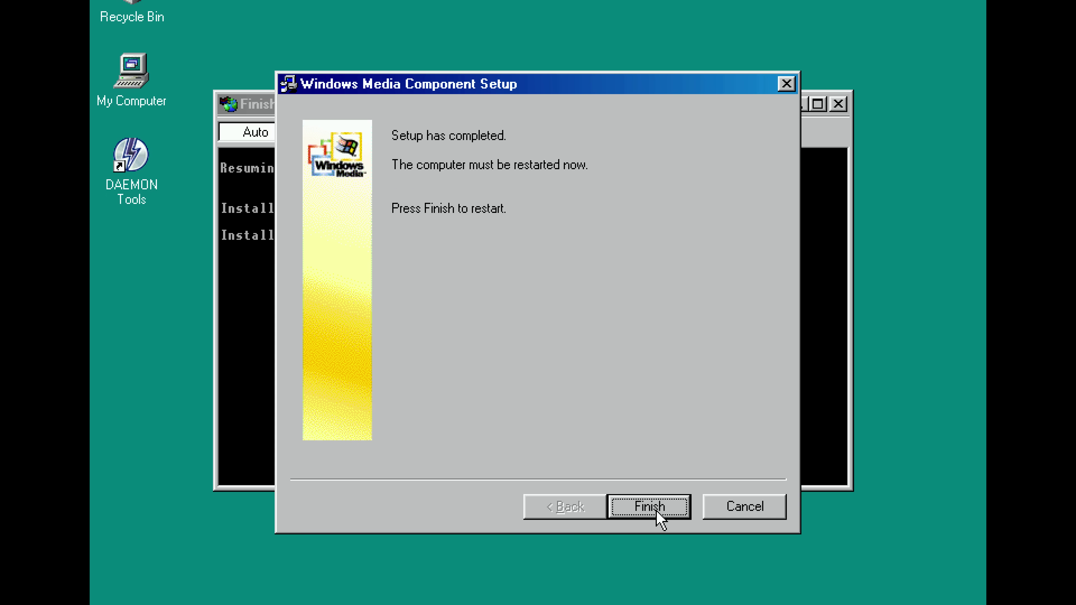
click(656, 509)
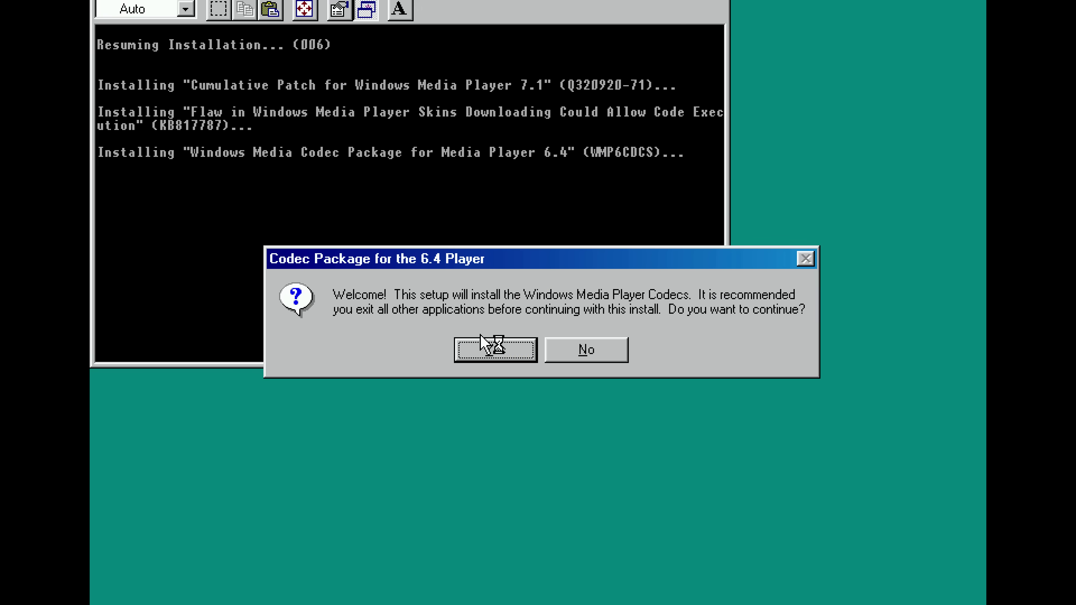
Accept the codec package license and reinstall all four Windows Media codec components
click(494, 349)
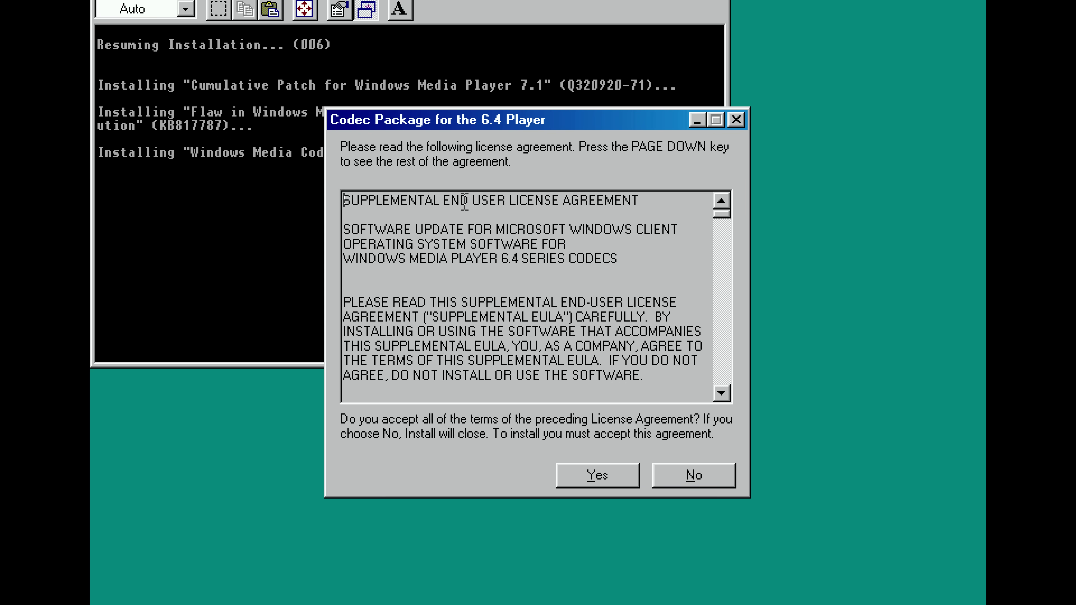
click(583, 477)
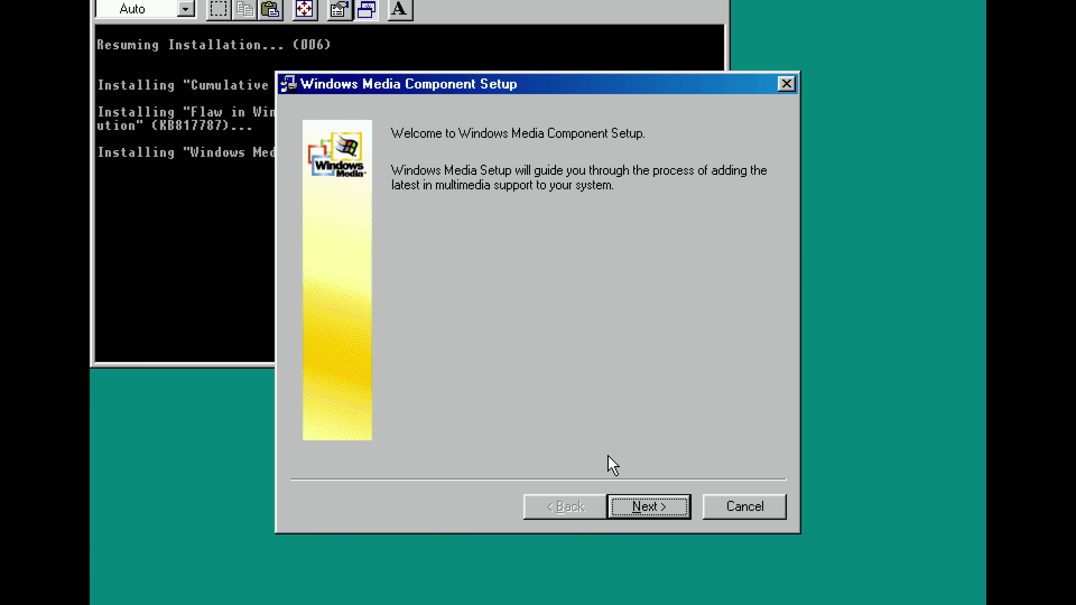
click(634, 505)
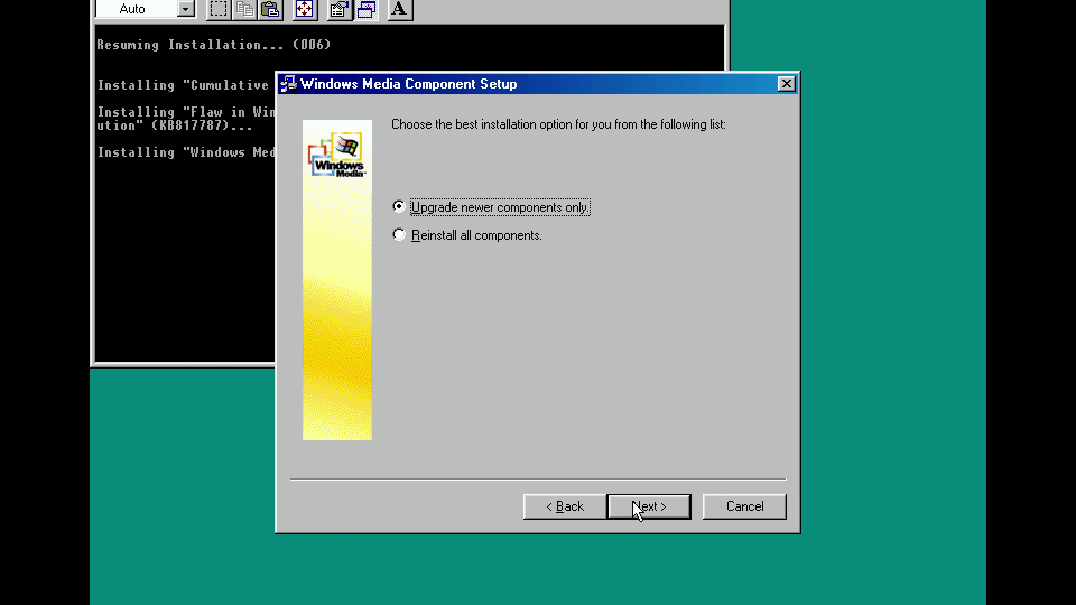
click(493, 236)
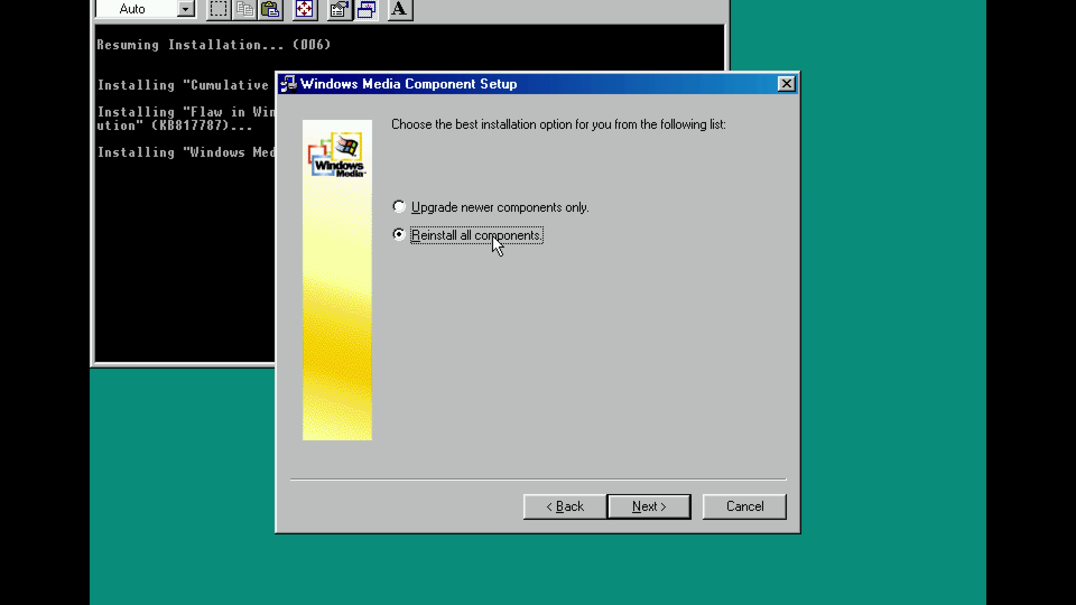
click(492, 208)
click(680, 511)
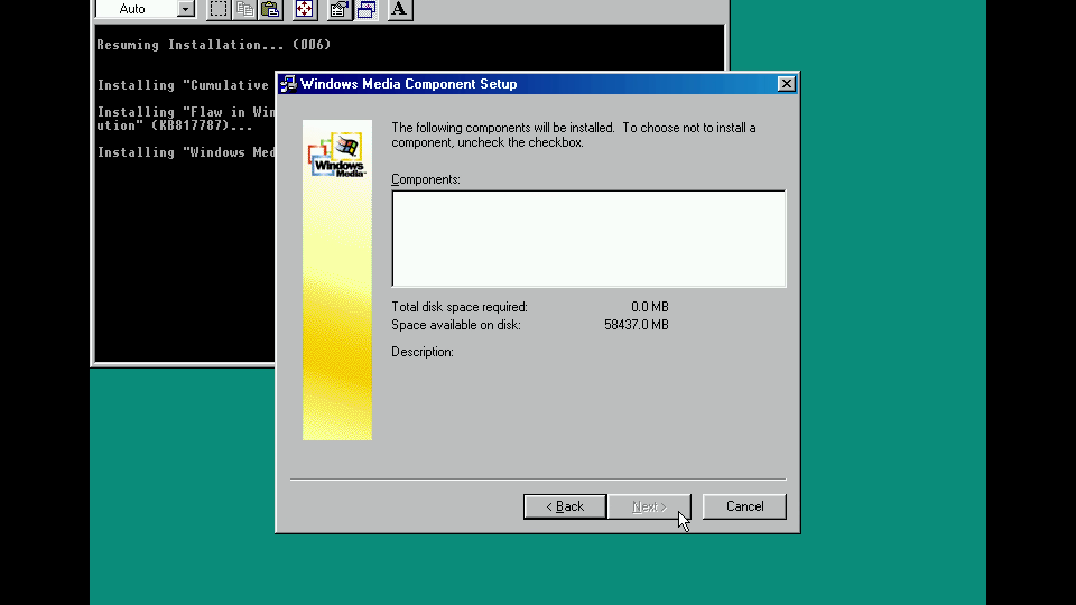
click(644, 511)
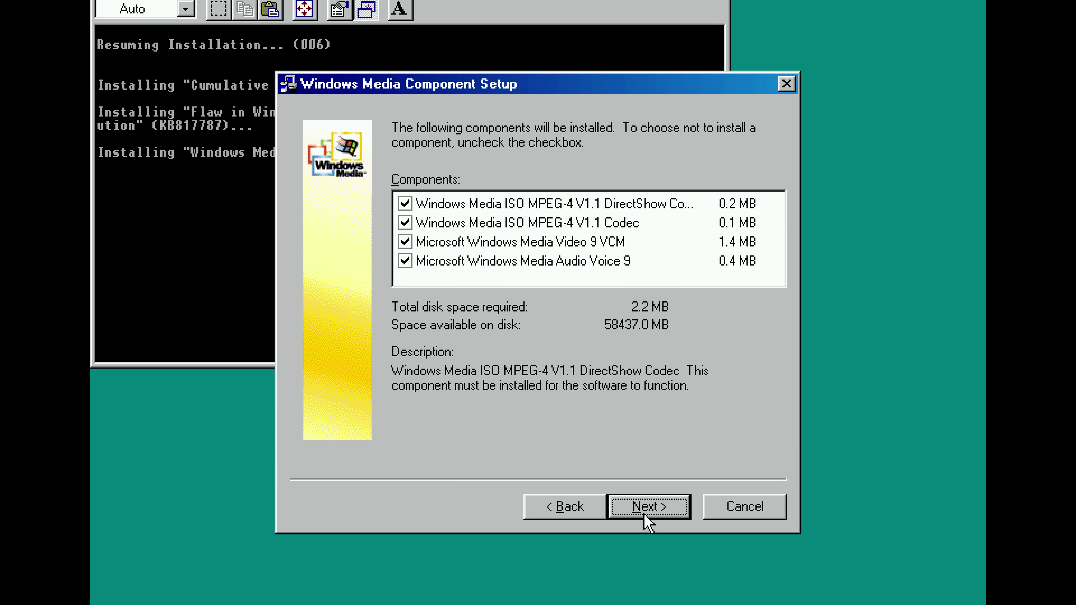
click(645, 514)
click(644, 514)
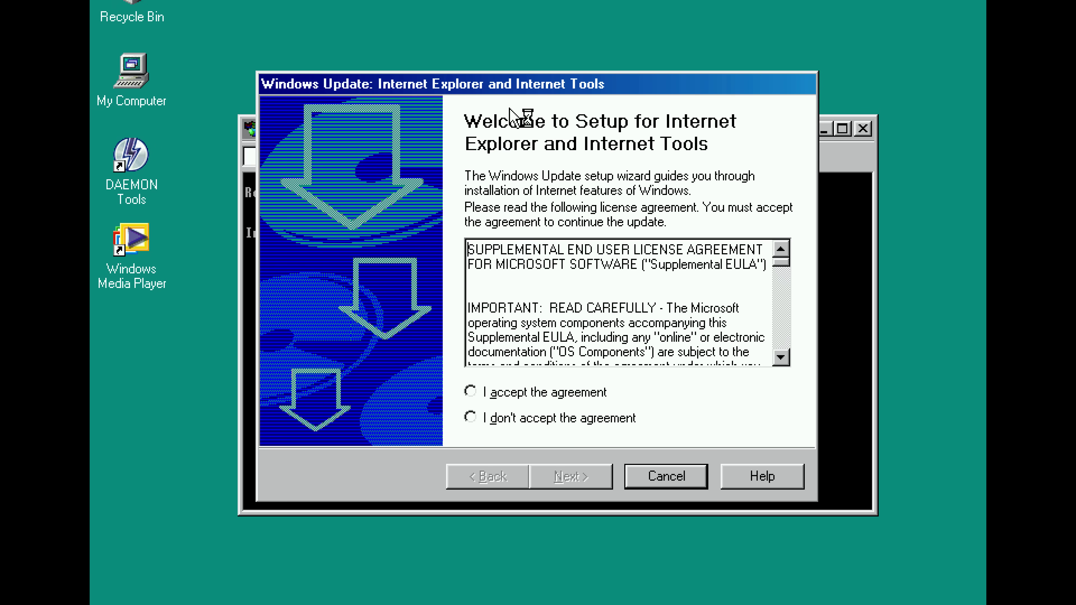
Accept the Internet Explorer license agreement and install the typical set of components
click(574, 399)
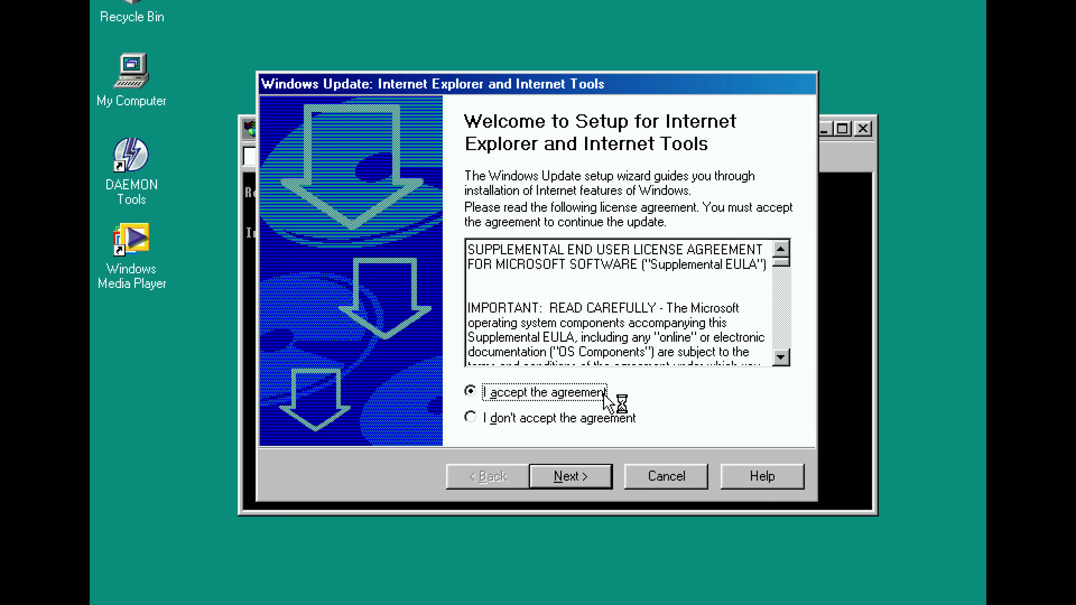
click(579, 483)
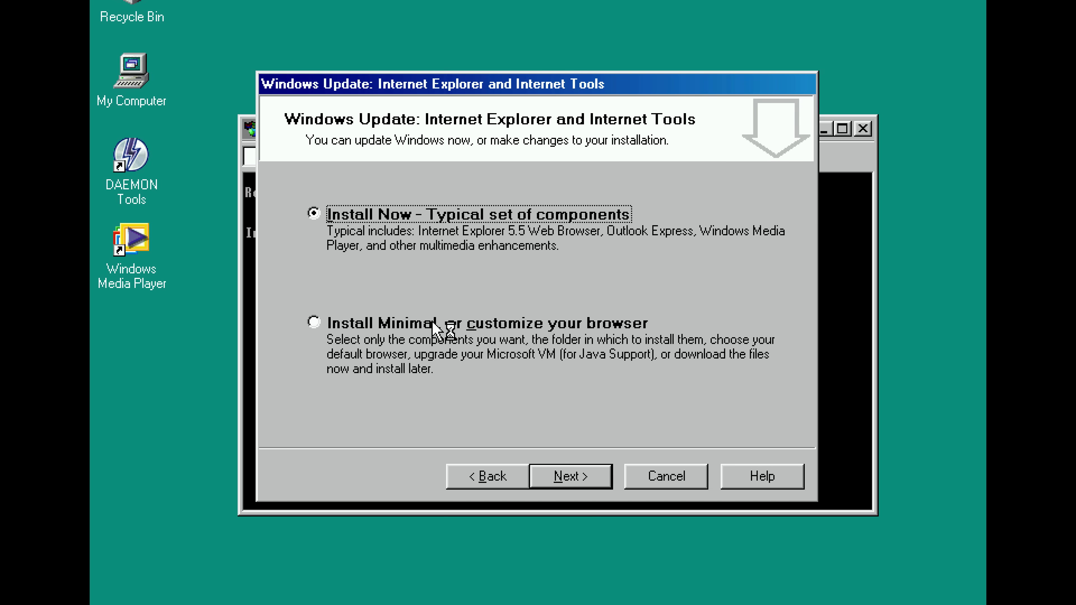
click(575, 479)
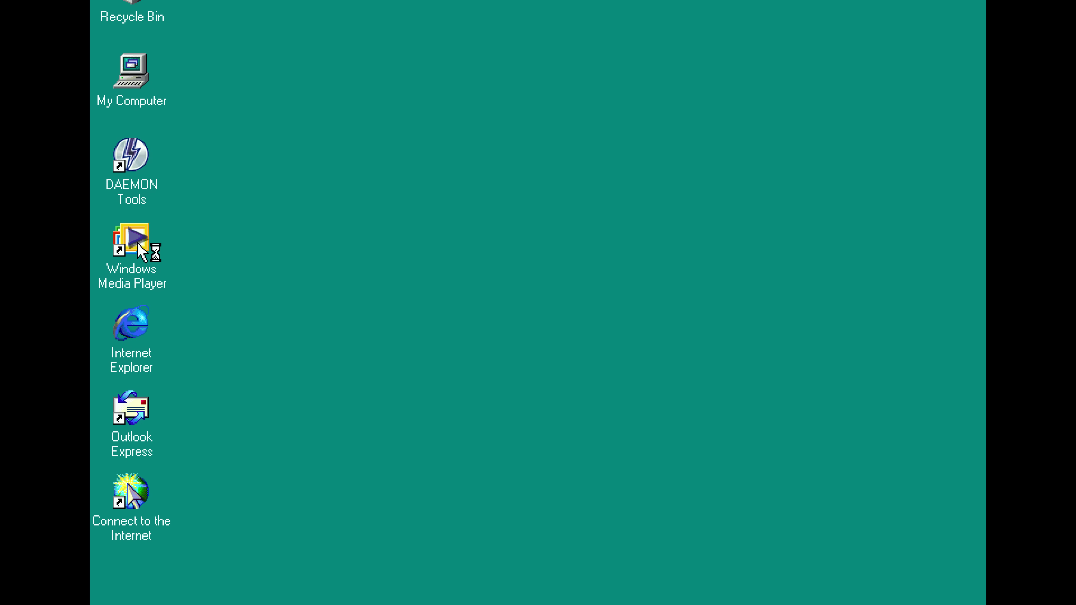
Clear the desktop selection and open the Updates > Options folder of C:\W98SEUPD
click(146, 243)
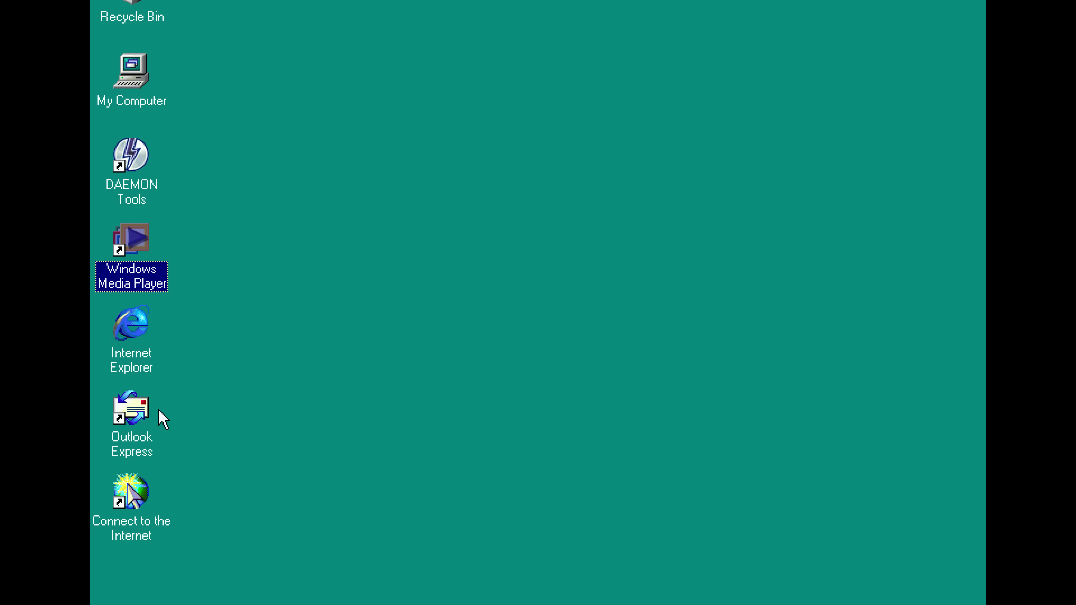
click(138, 411)
click(371, 406)
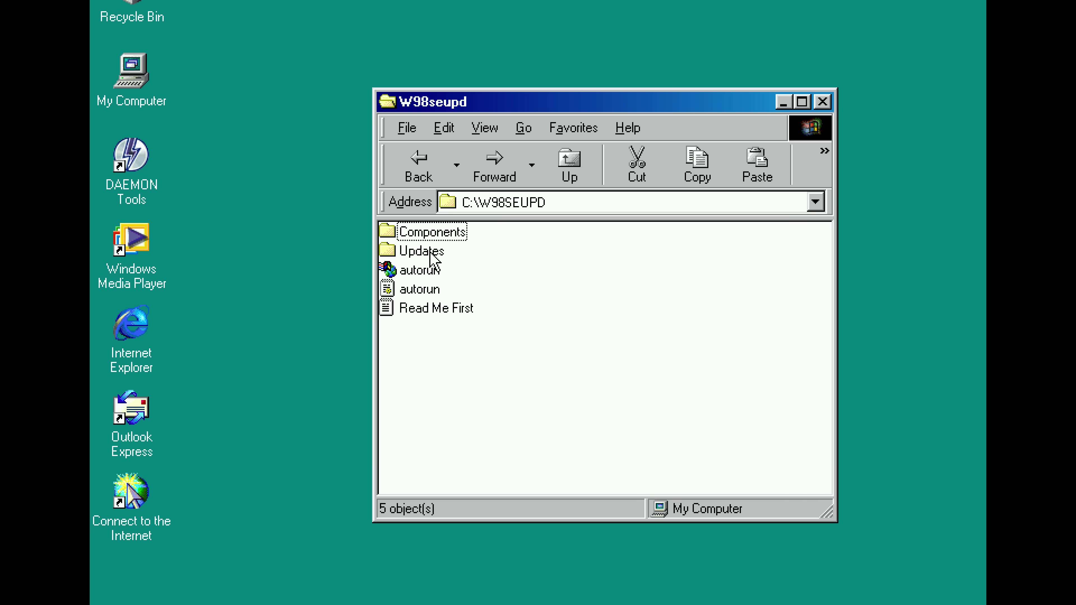
double_click(430, 253)
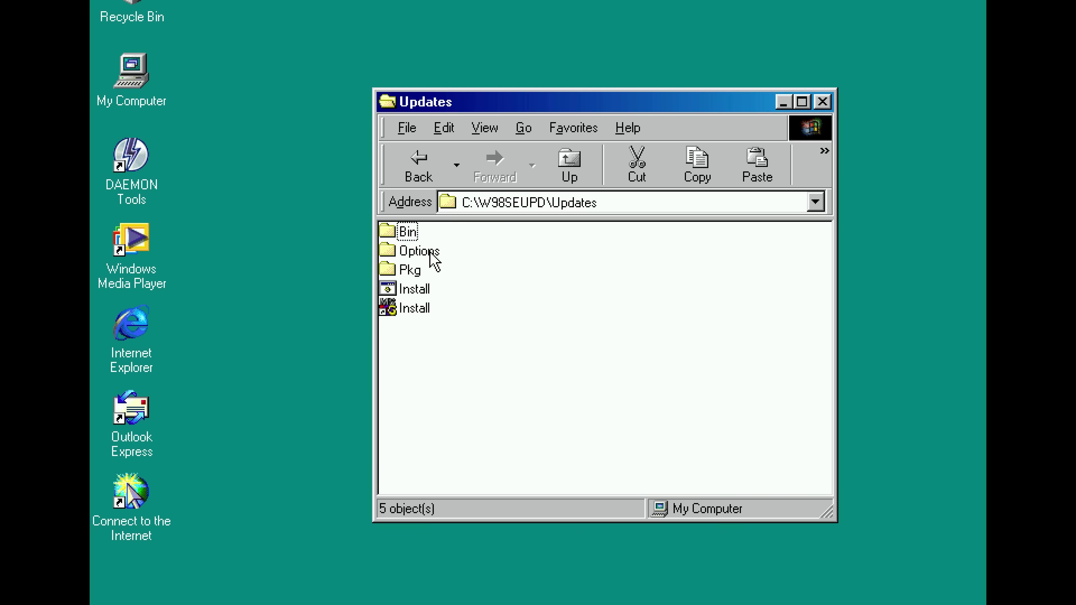
double_click(418, 252)
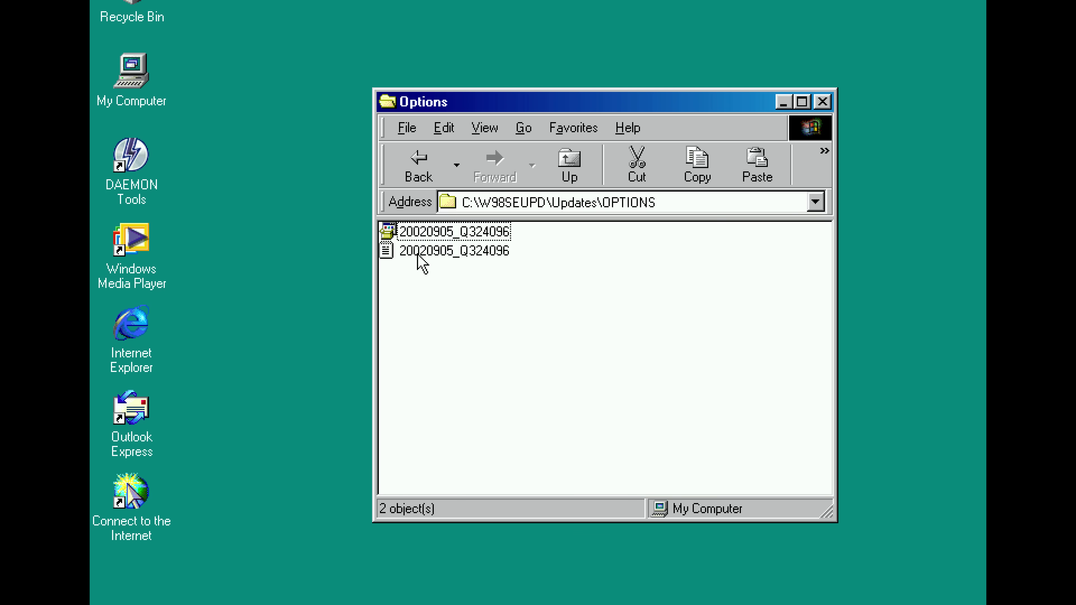
Read the 20020905_Q324096 FrontPage security note in Notepad, close it and return to Updates
click(438, 234)
double_click(426, 251)
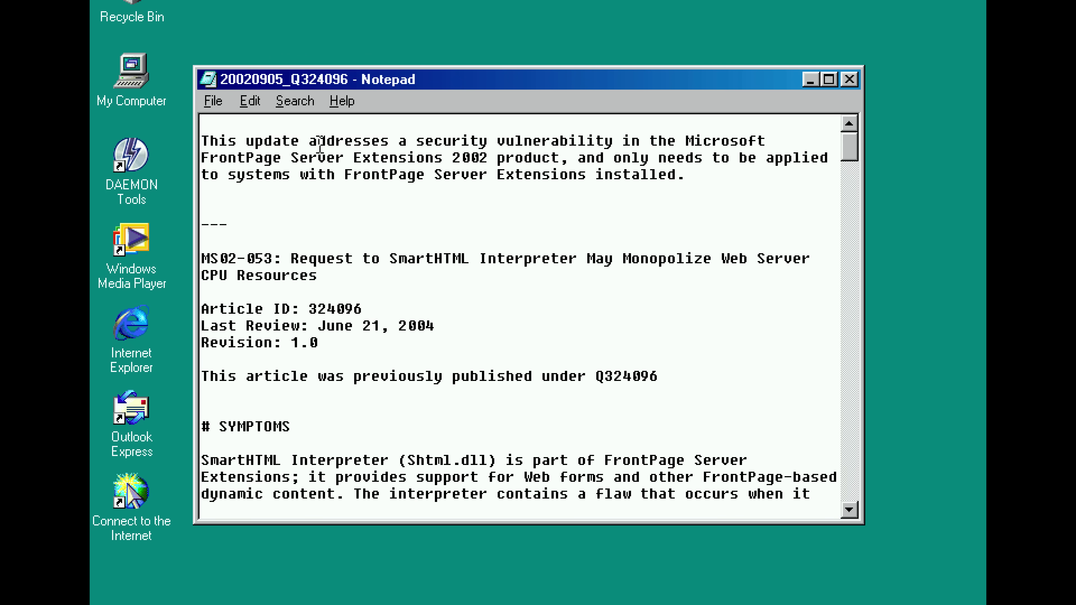
drag(426, 141, 489, 144)
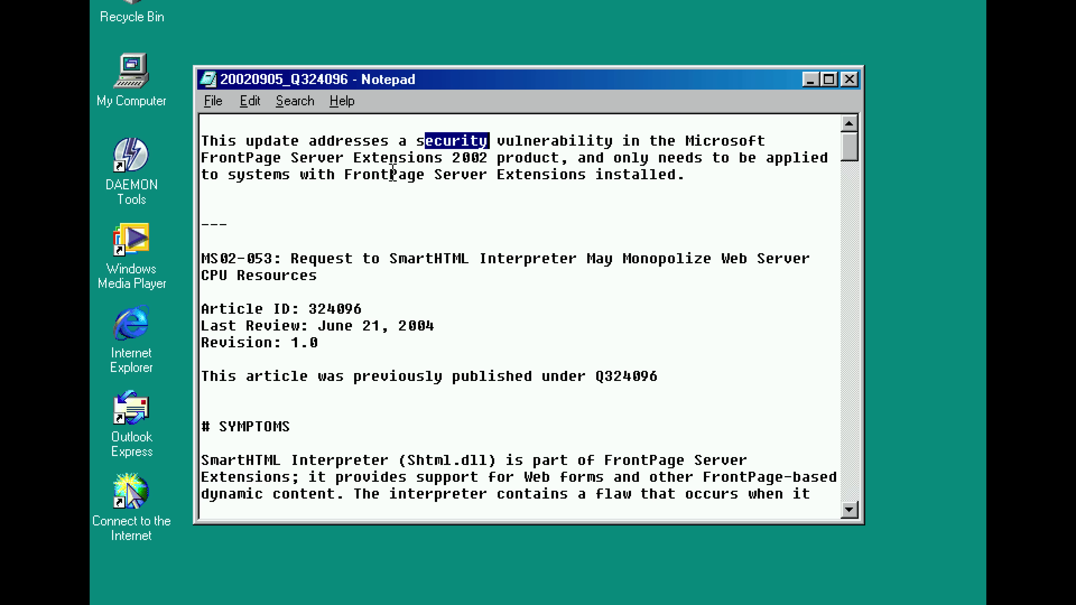
click(849, 79)
click(419, 171)
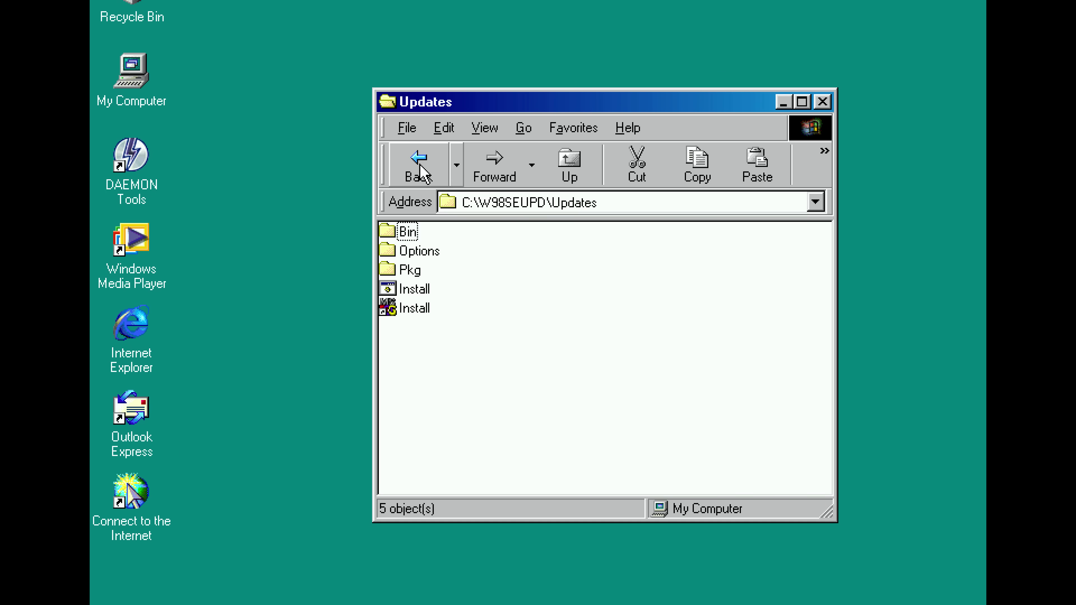
Browse to Components\DirectX\9.0c\December 2006 on the update CD and run DXSETUP
click(422, 173)
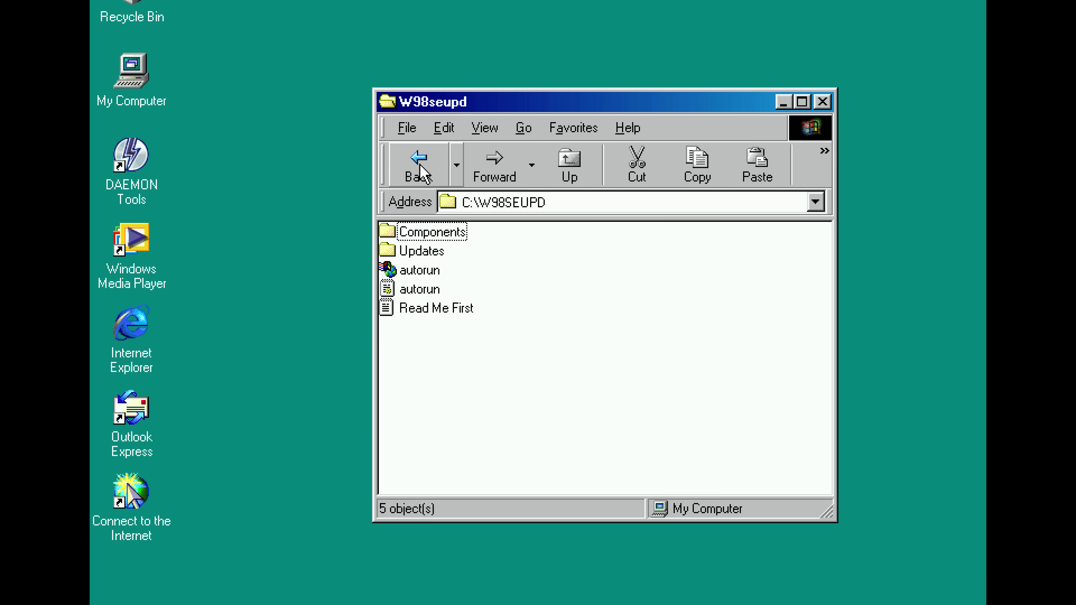
click(438, 239)
double_click(437, 238)
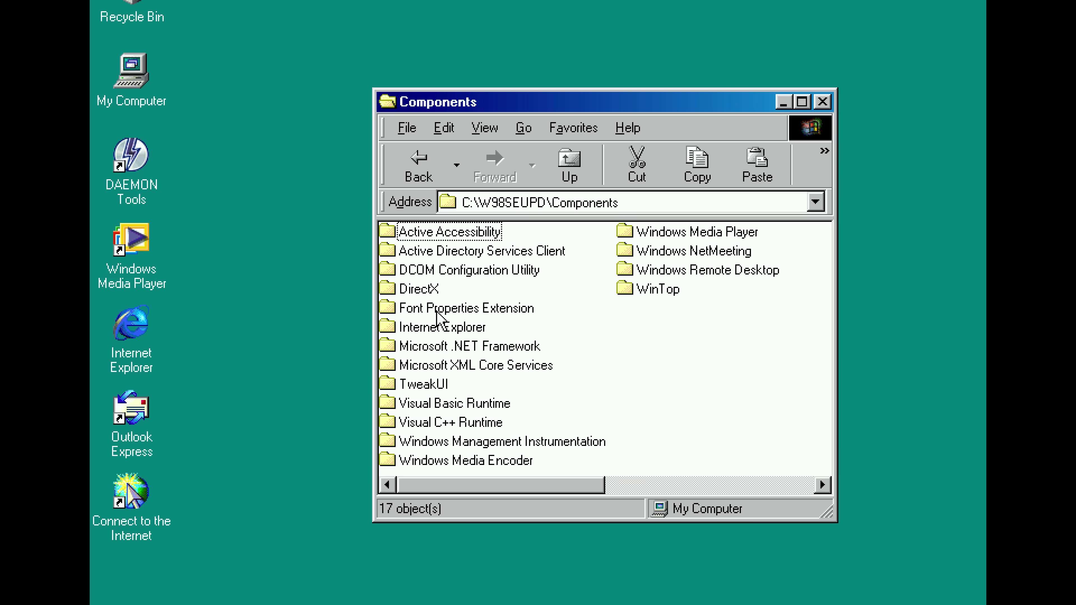
double_click(418, 290)
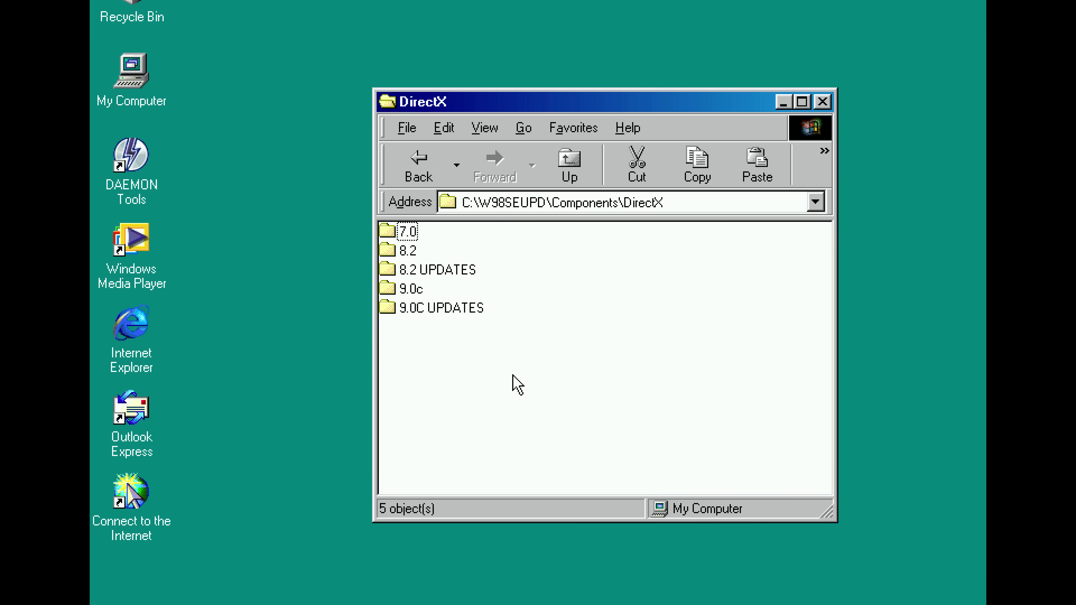
double_click(410, 282)
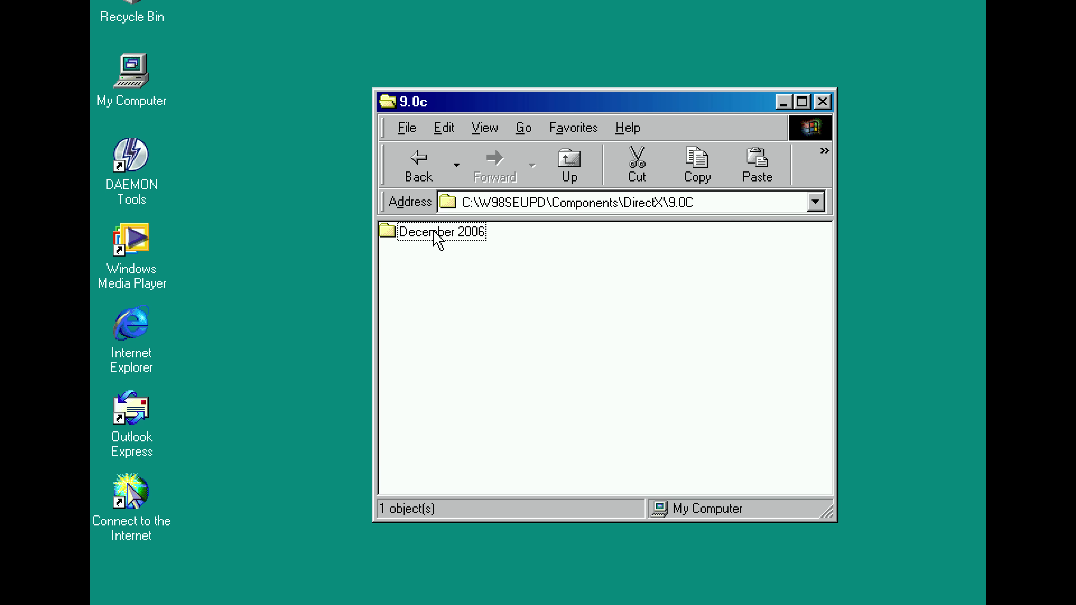
double_click(436, 240)
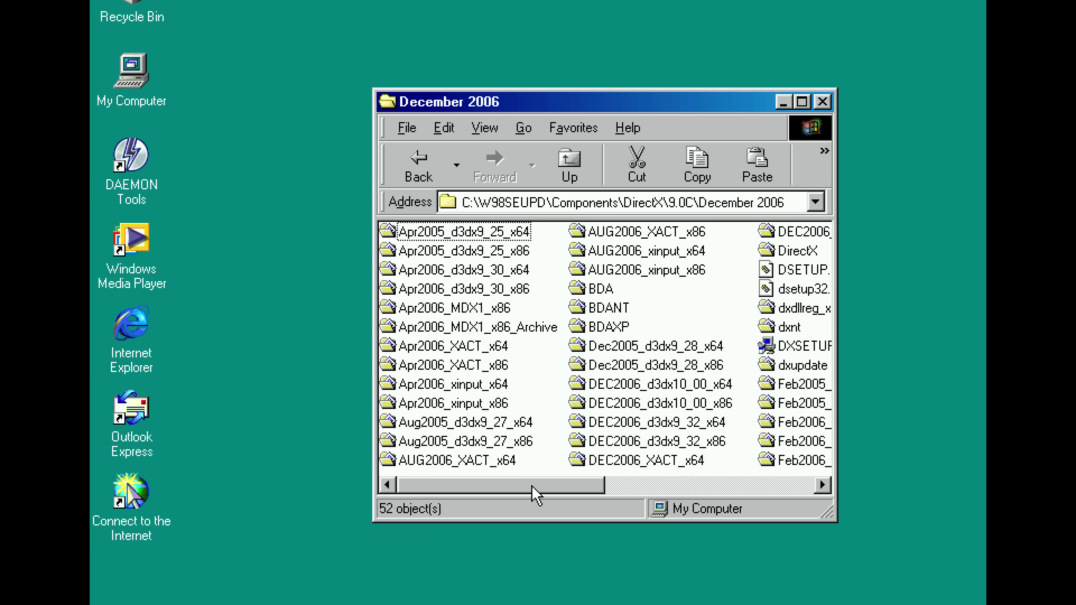
drag(533, 492, 620, 509)
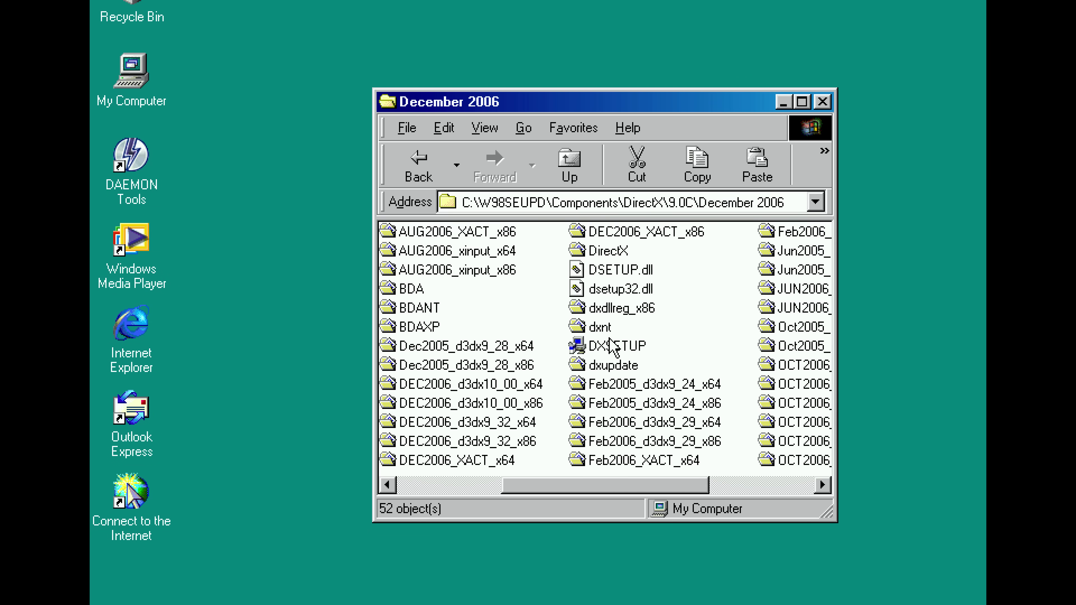
double_click(614, 349)
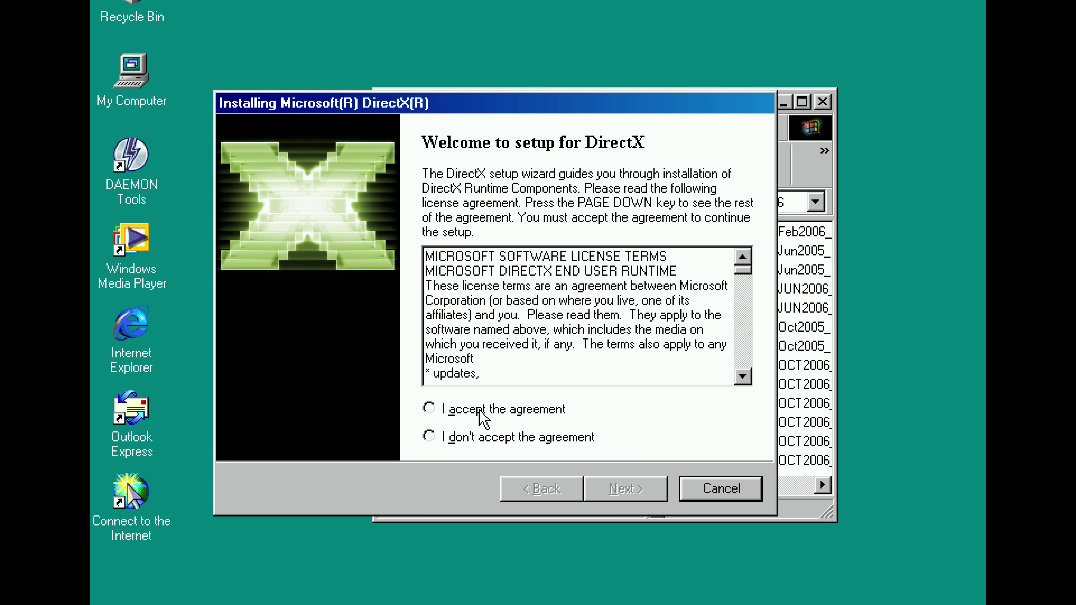
Accept the DirectX license agreement and install the DirectX 9.0c runtime components
click(482, 419)
click(628, 492)
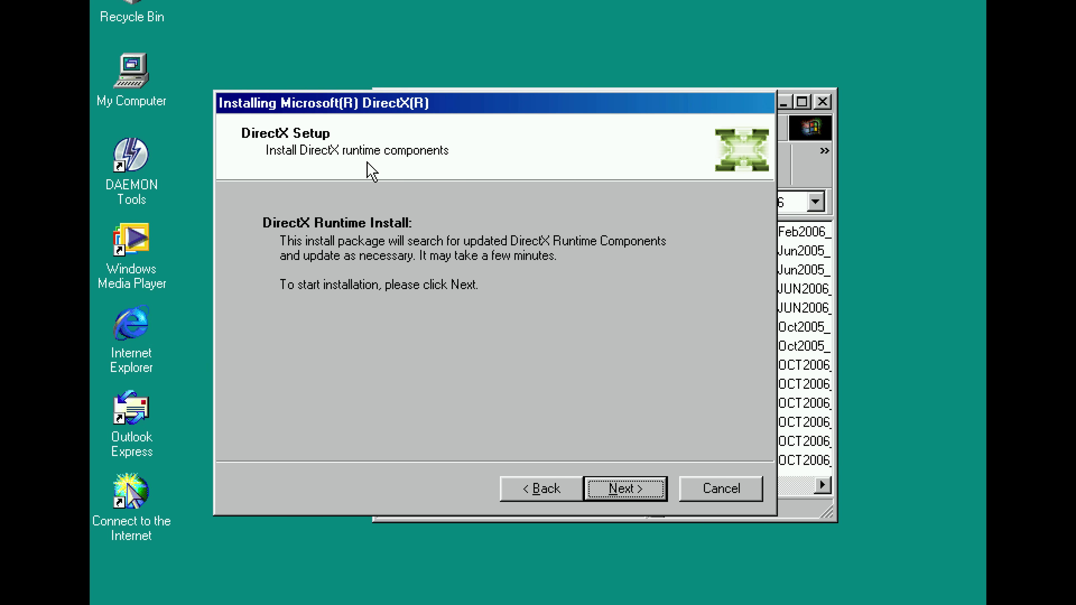
click(626, 491)
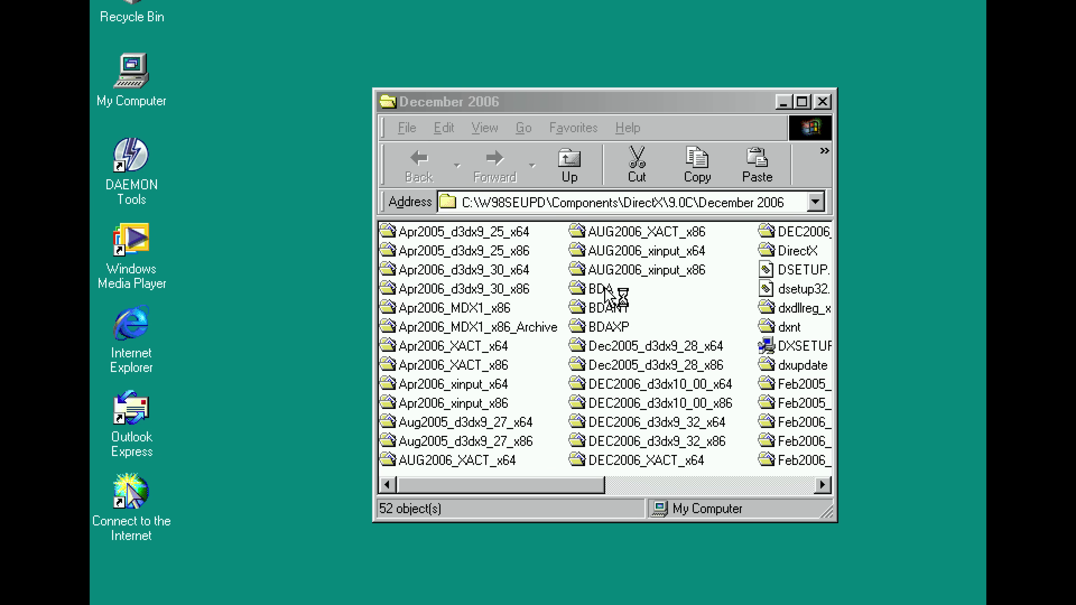
Run dxdiag with WHQL checking allowed to confirm DirectX 9.0c (4.09.0000.0904) is installed
click(127, 602)
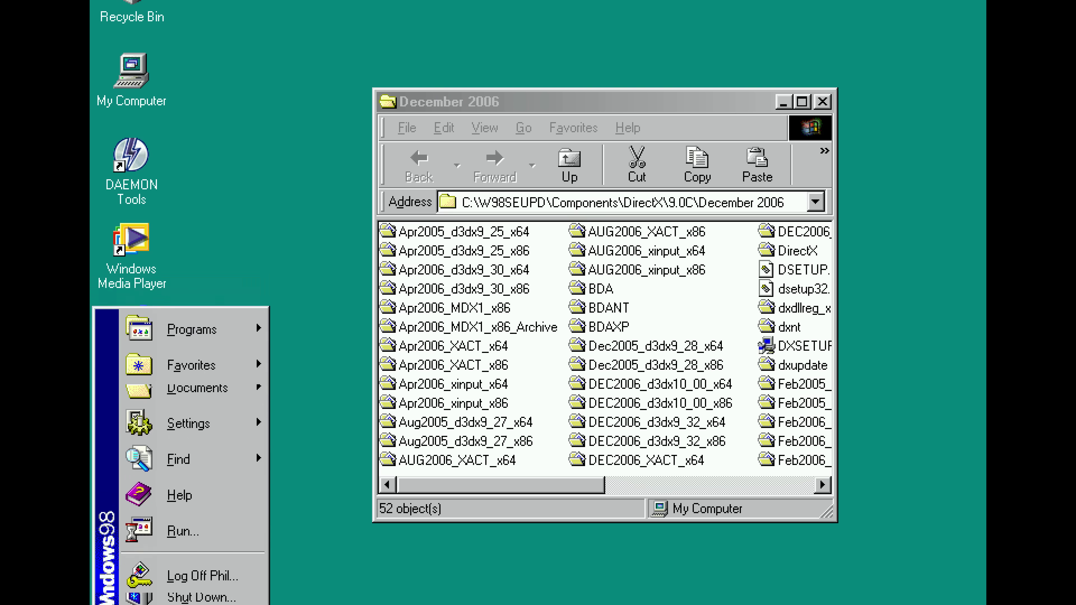
click(186, 529)
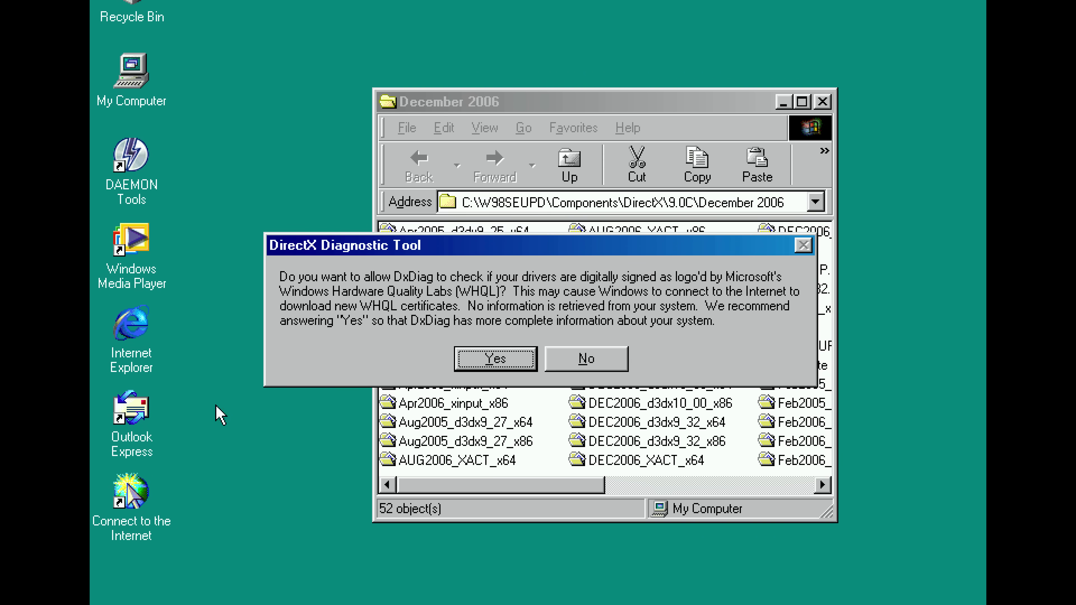
click(500, 360)
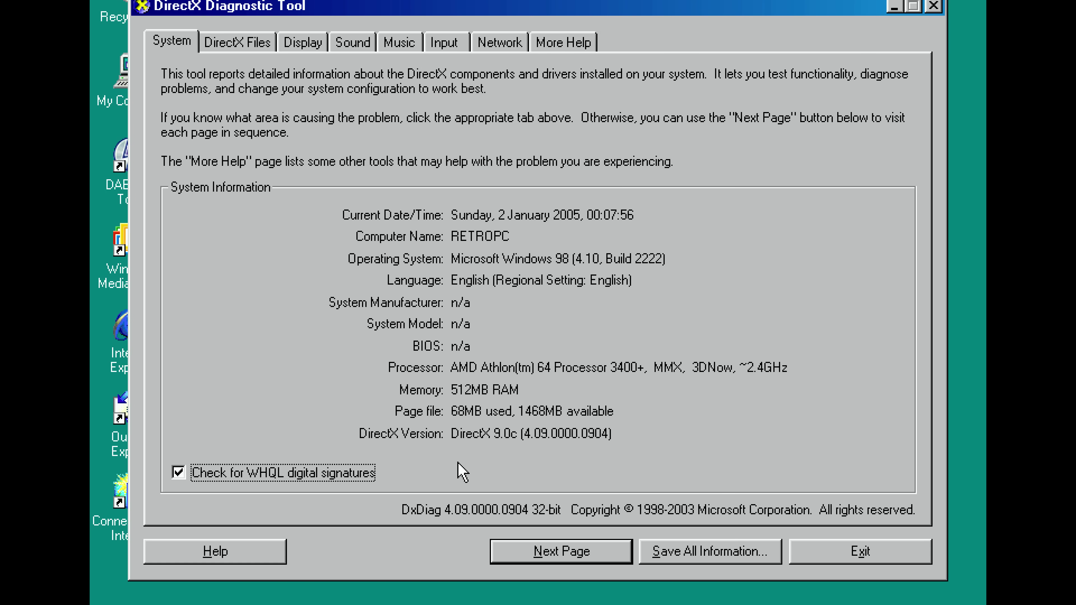
Close the DirectX Diagnostic Tool and open the DirectX\9.0C UPDATES folder
click(933, 5)
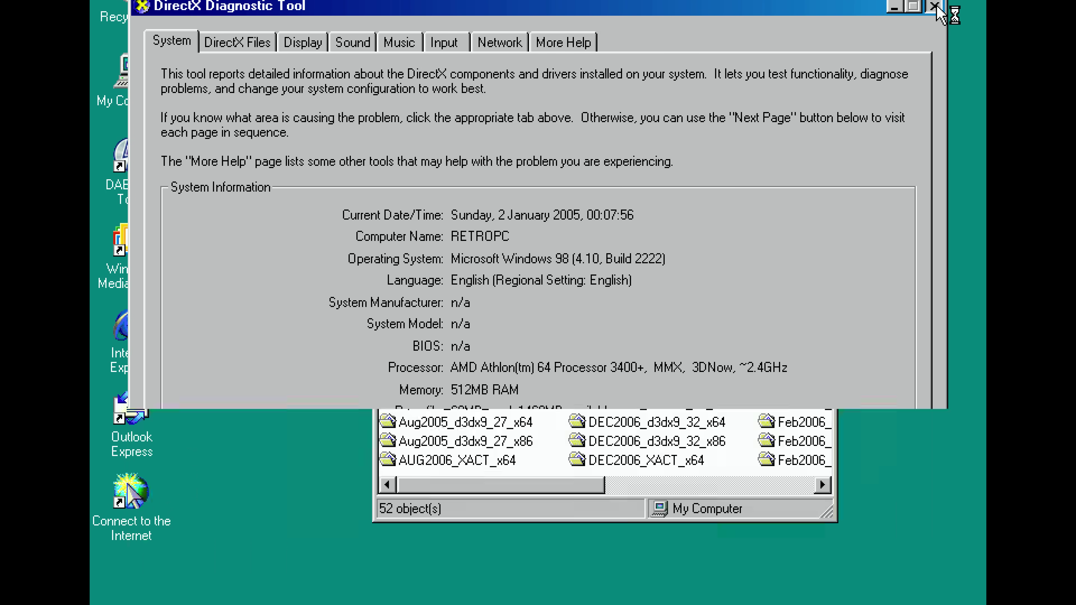
click(589, 170)
click(589, 170)
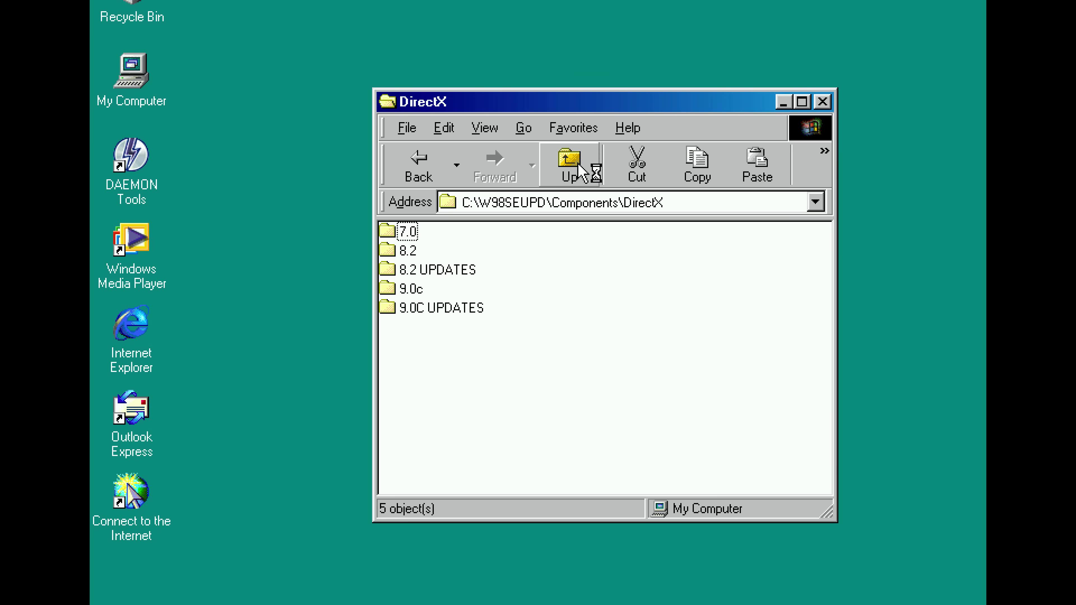
double_click(449, 310)
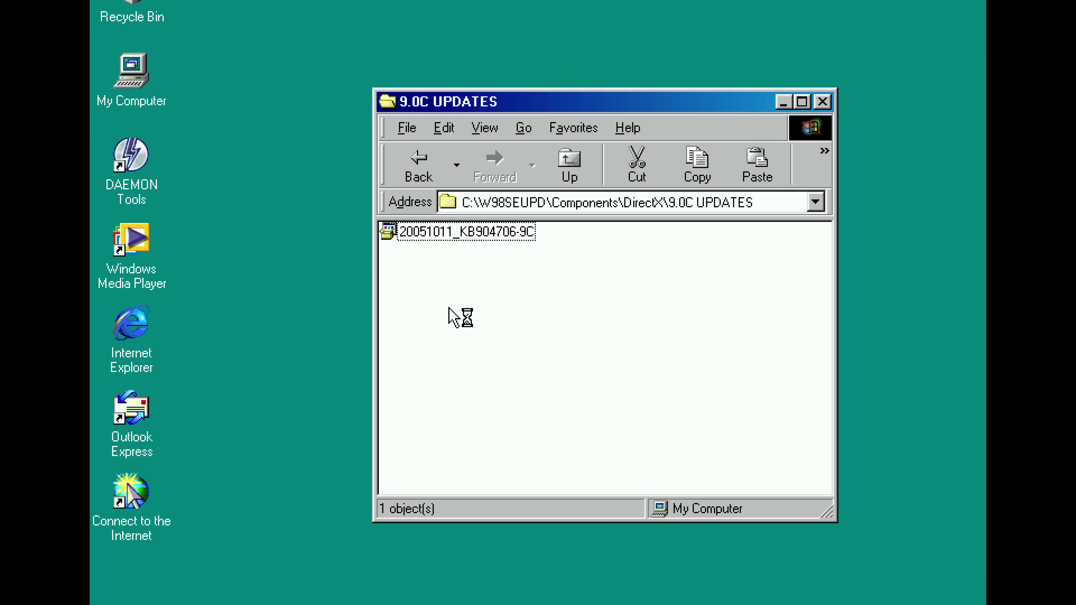
Install update 20051011_KB904706-9C, accepting its license, then close the folder window
click(462, 234)
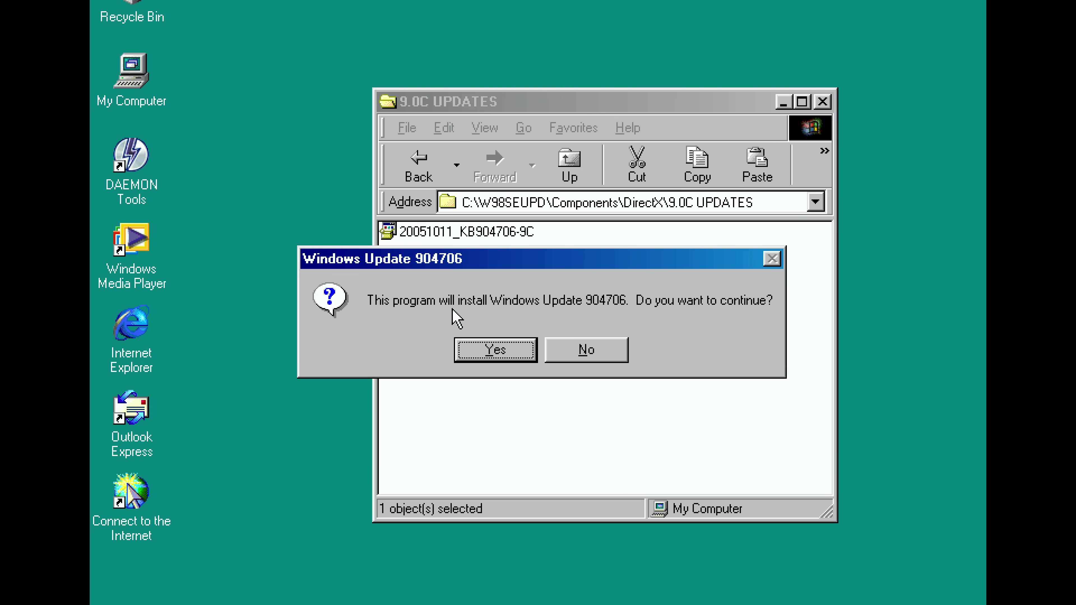
click(496, 348)
click(575, 473)
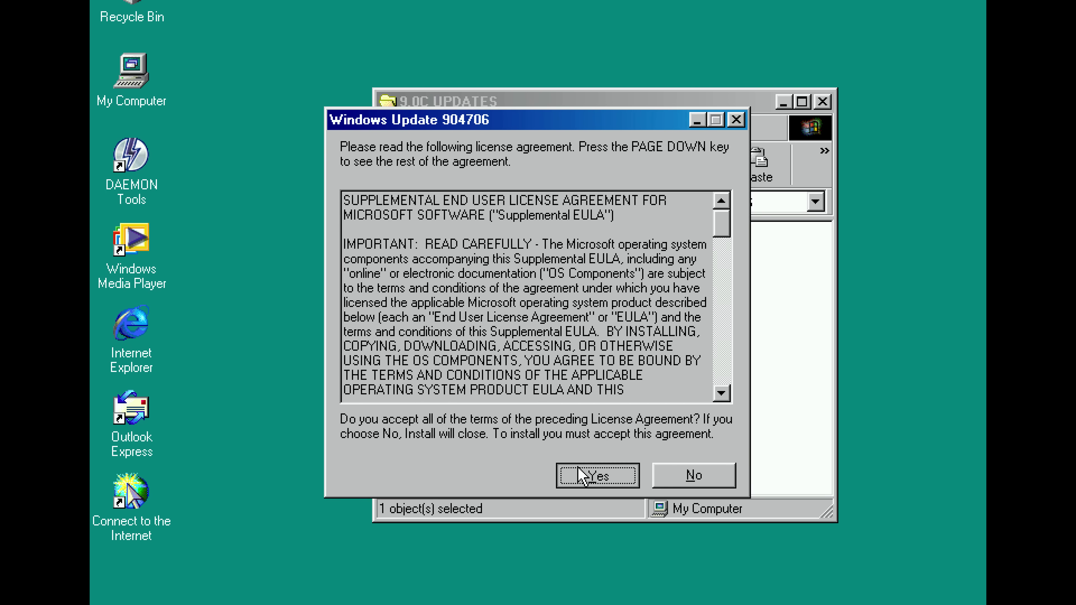
key(Return)
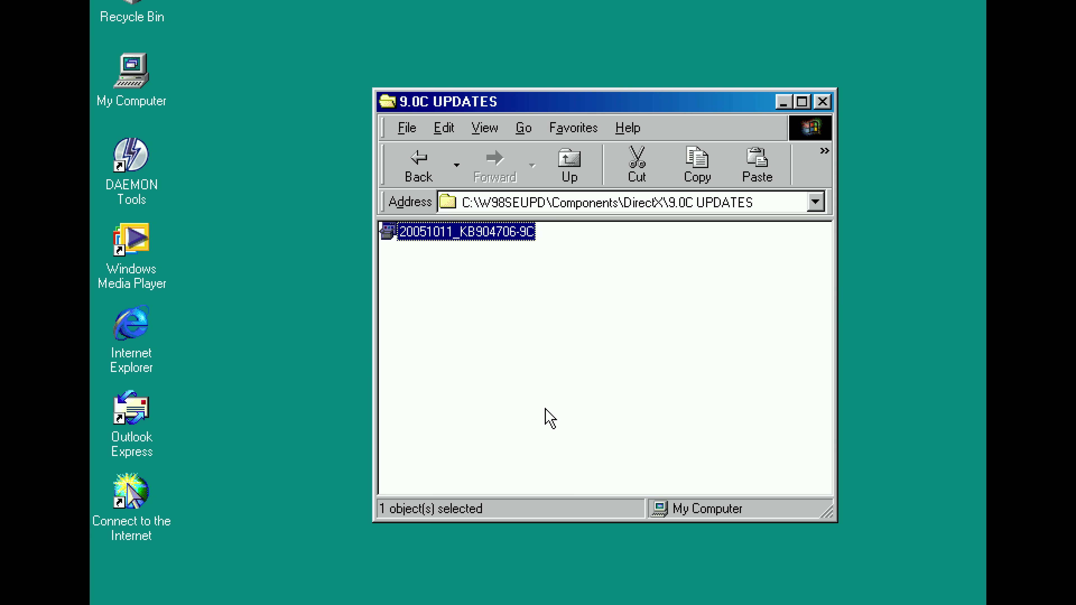
key(alt+F4)
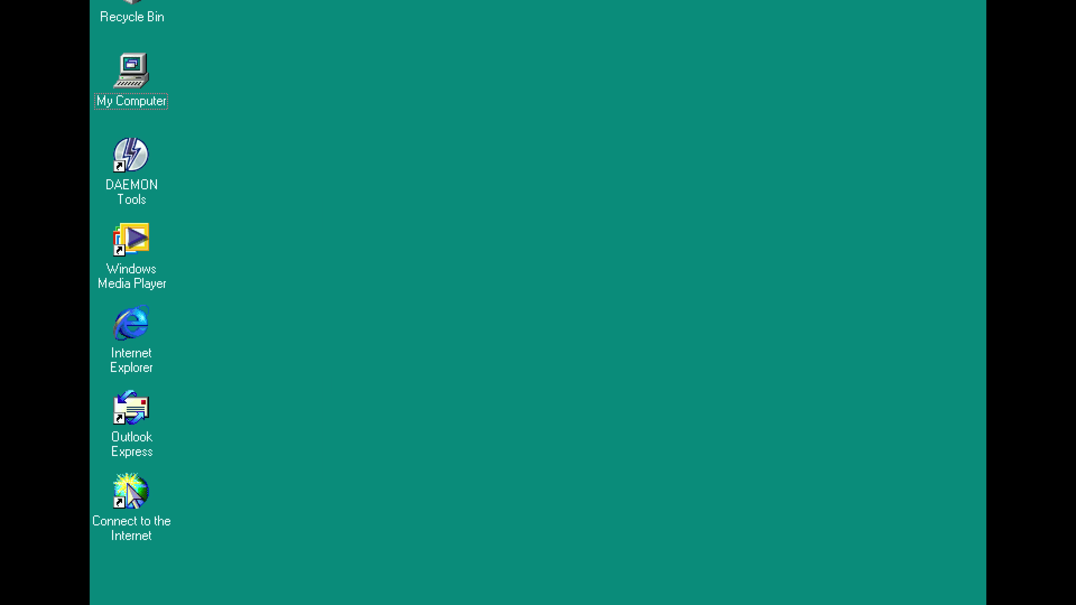
Mount the Windows XP SP3 image, install its network support files, and restart
right_click(744, 604)
mouse_move(852, 494)
mouse_move(696, 498)
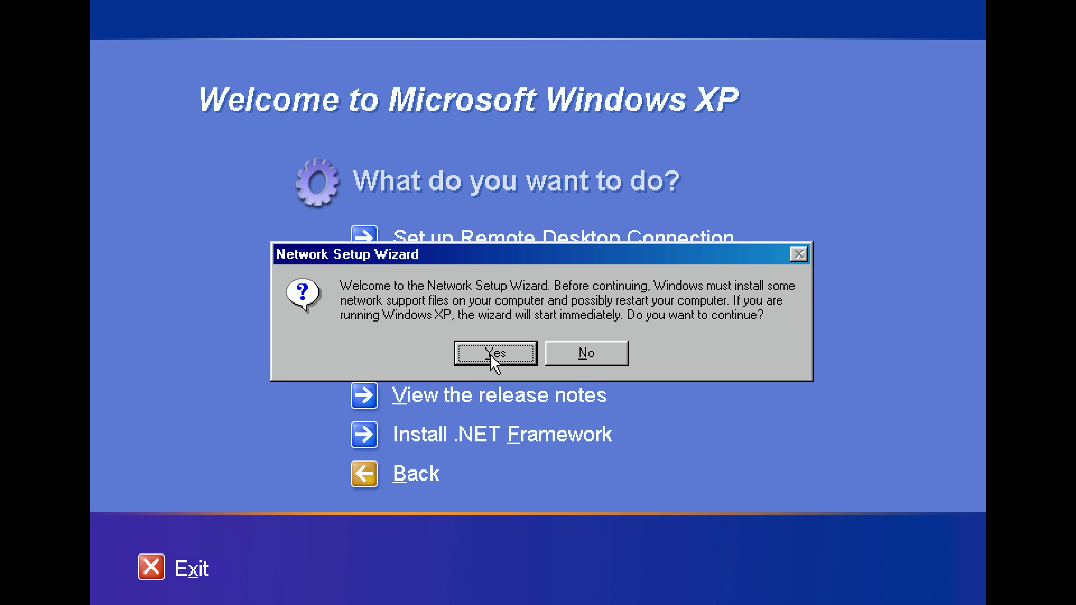
click(491, 355)
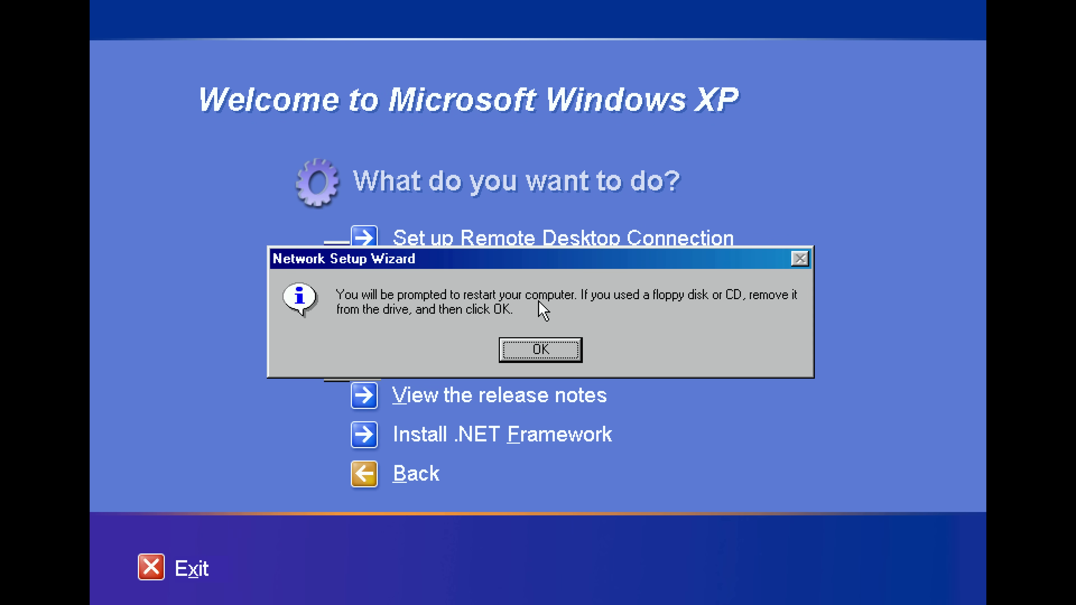
click(544, 352)
click(500, 355)
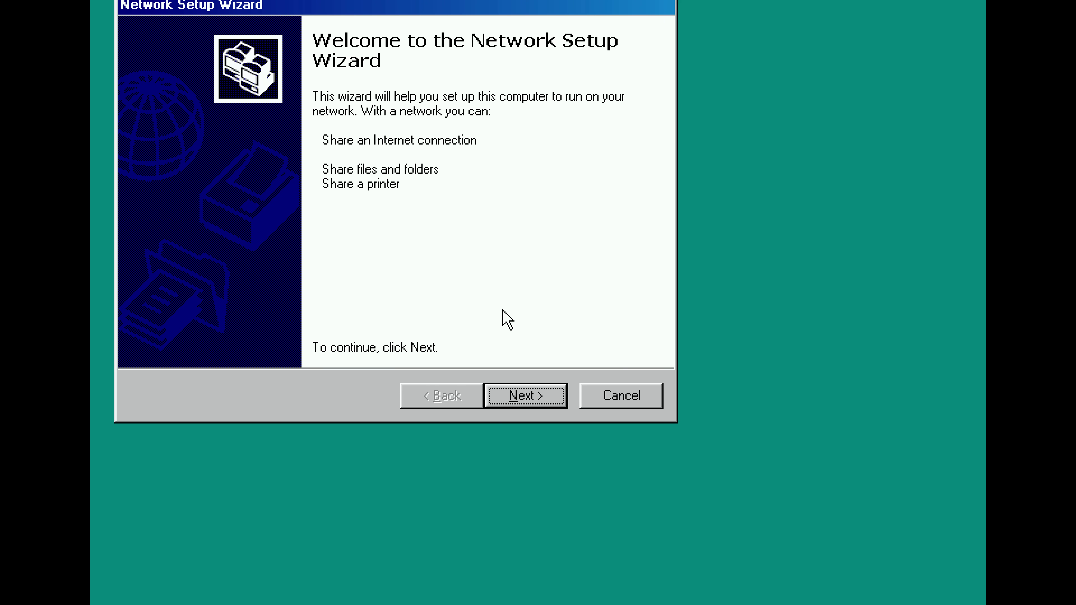
Set up a network without Internet access as computer RETROPC in workgroup MSHOME
click(531, 396)
click(531, 395)
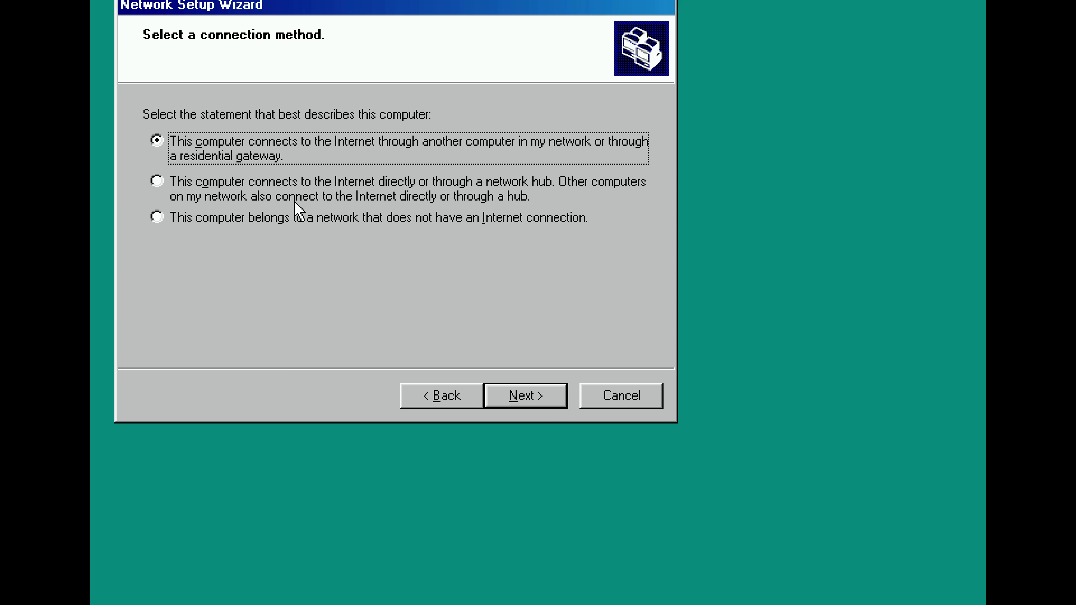
click(413, 219)
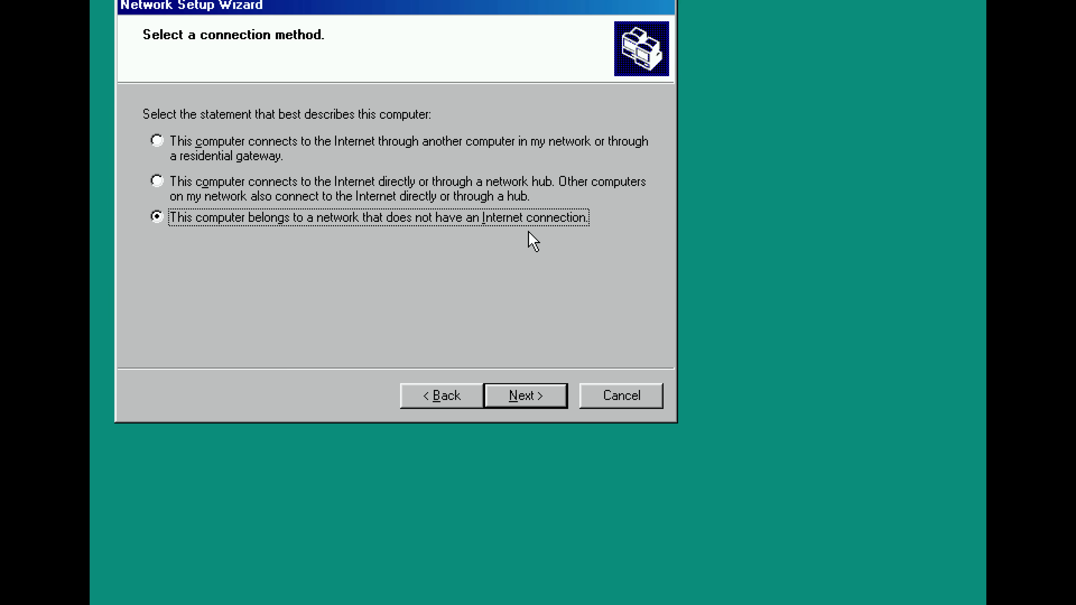
click(534, 402)
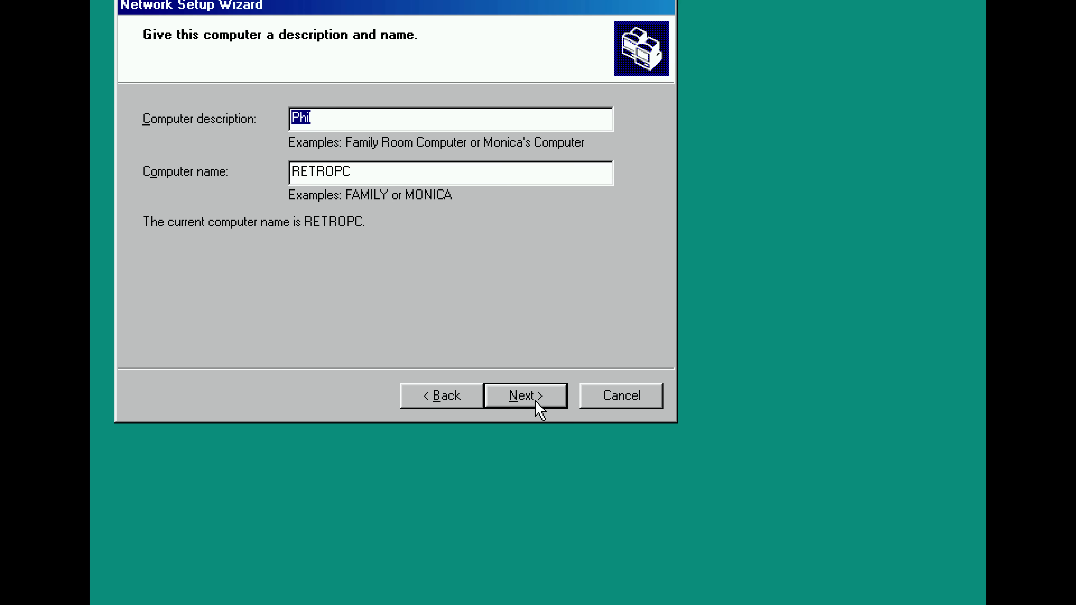
click(533, 398)
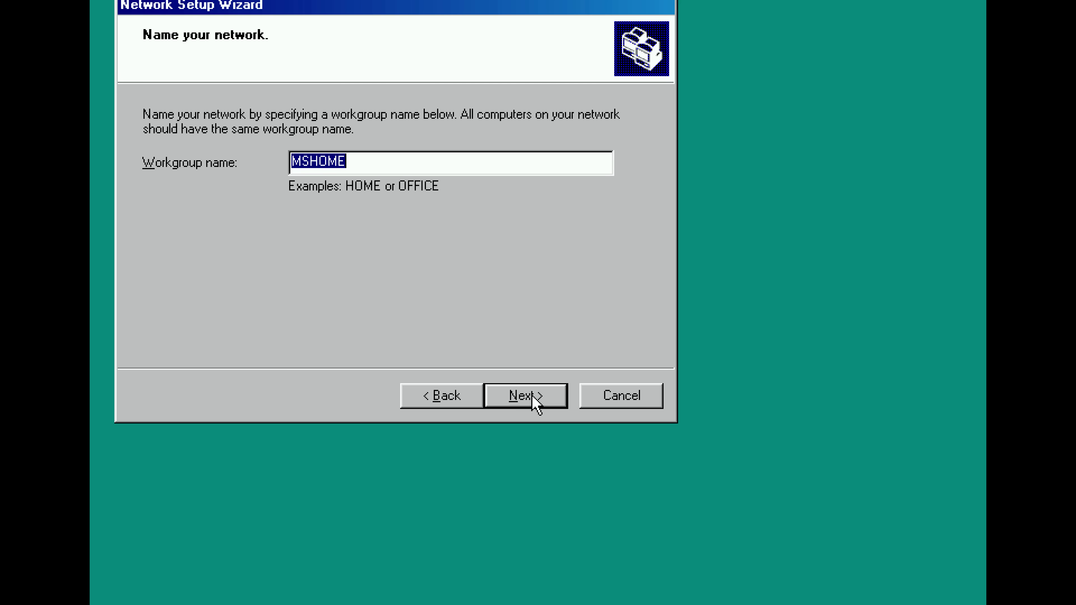
click(533, 399)
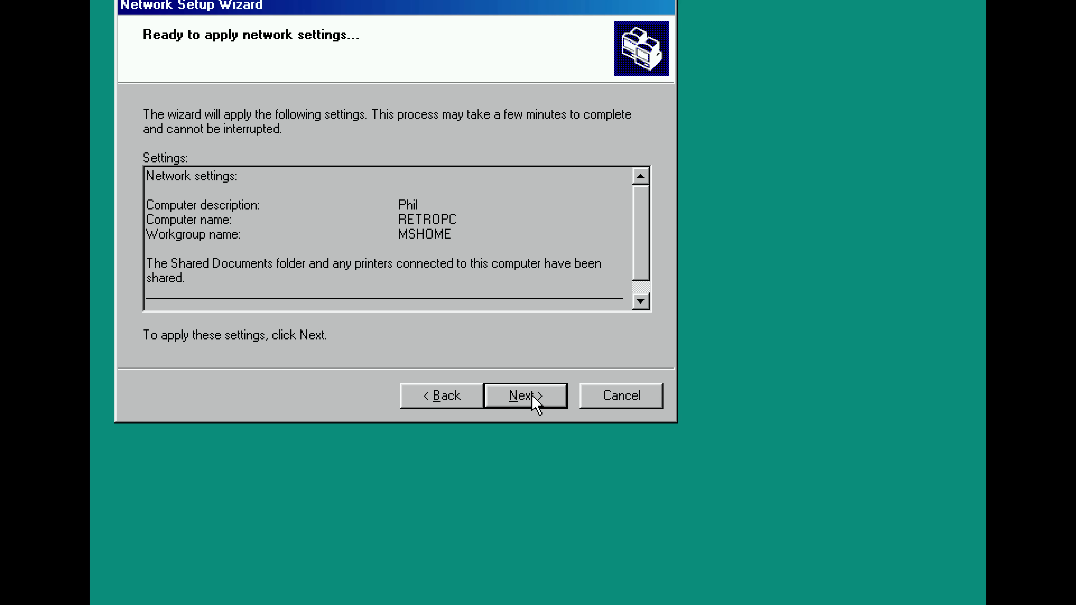
click(533, 396)
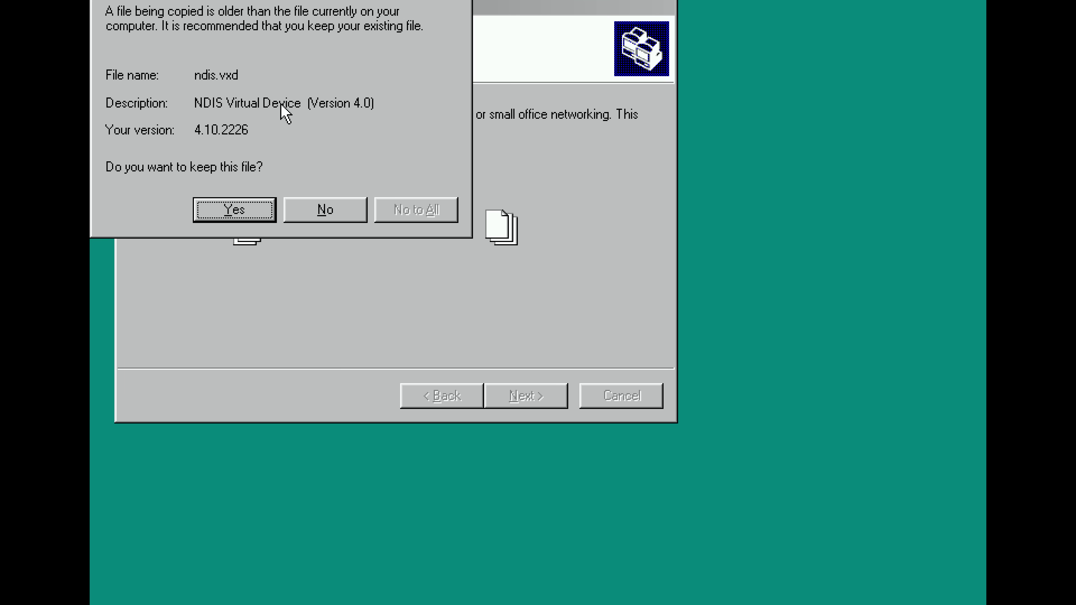
Keep the newer existing ndis.vxd and vserver.vxd files and finish the wizard
click(236, 214)
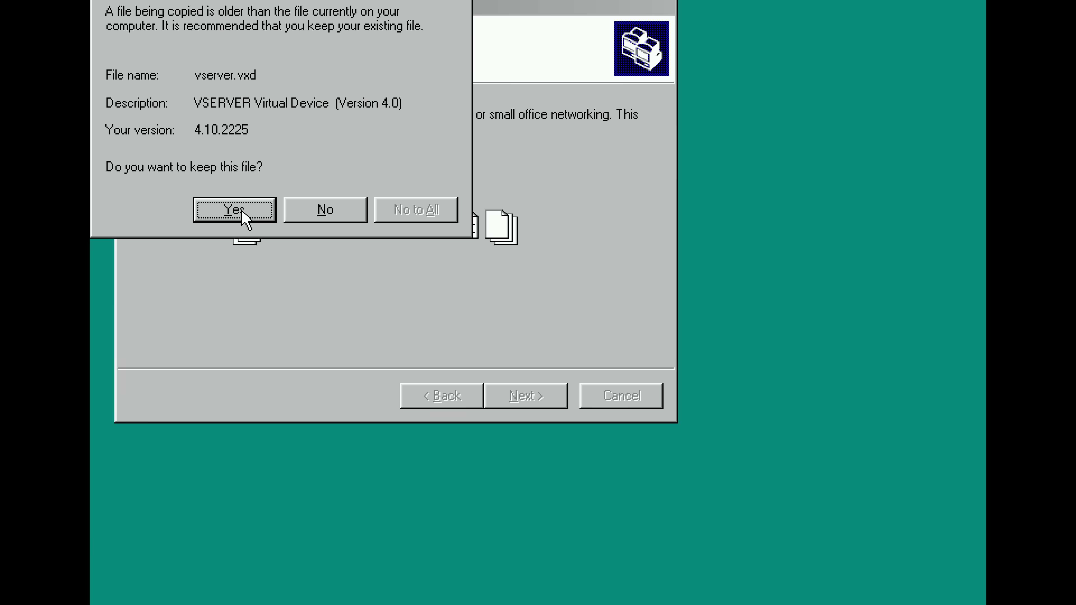
click(239, 215)
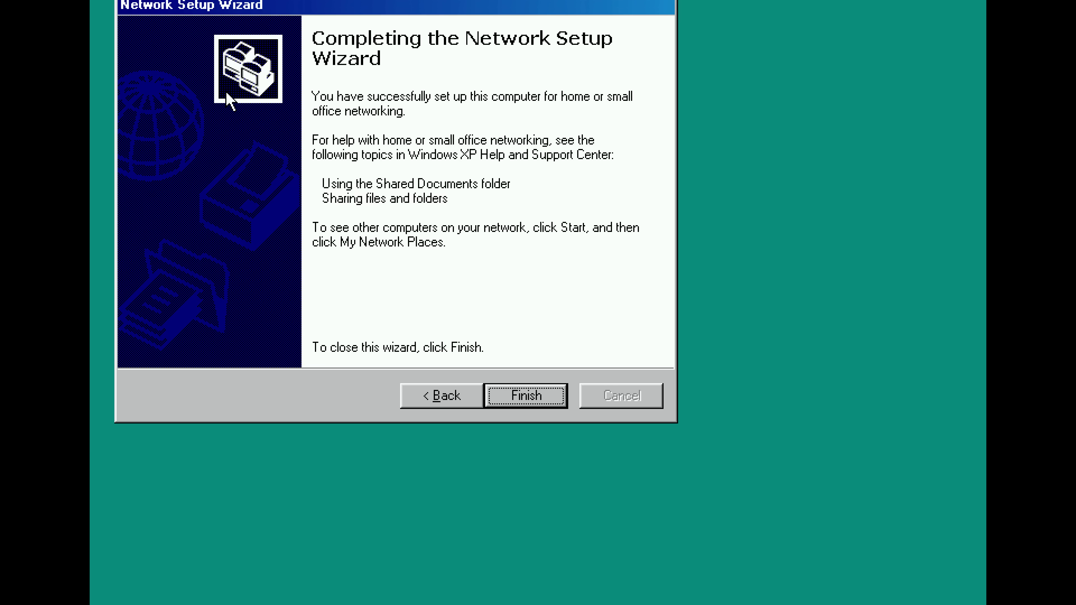
click(533, 401)
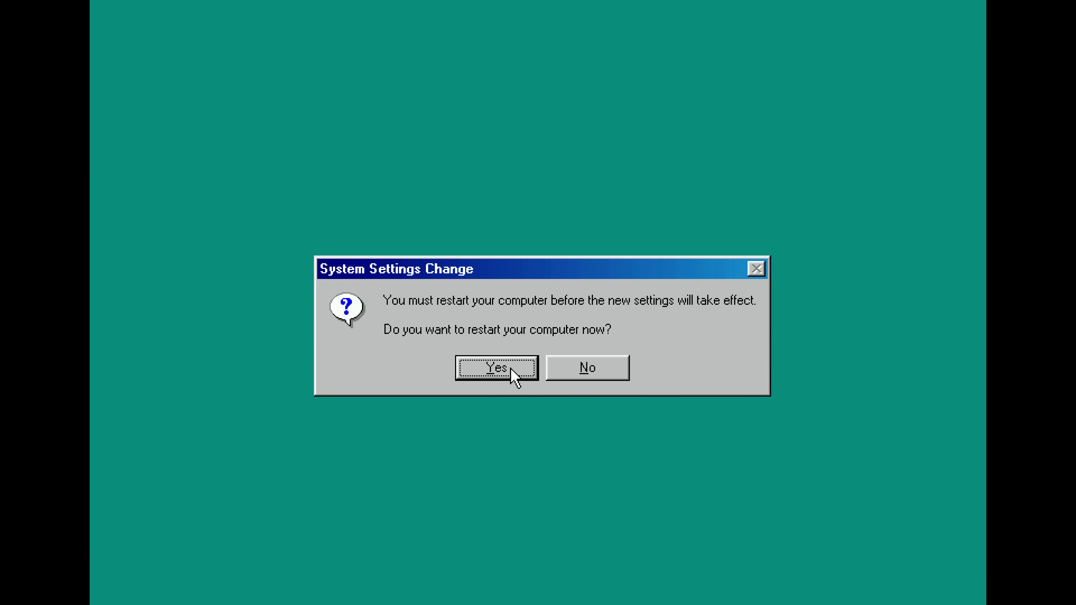
Restart, then start IntelliPoint setup with Australia, the accepted licence, and Basic Mouse
click(520, 368)
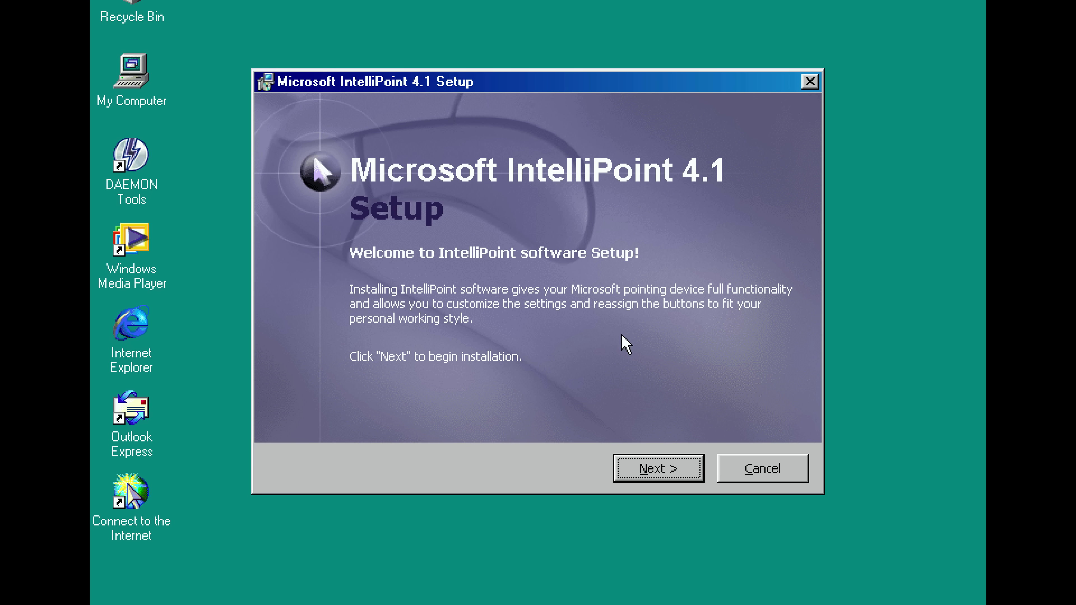
click(659, 471)
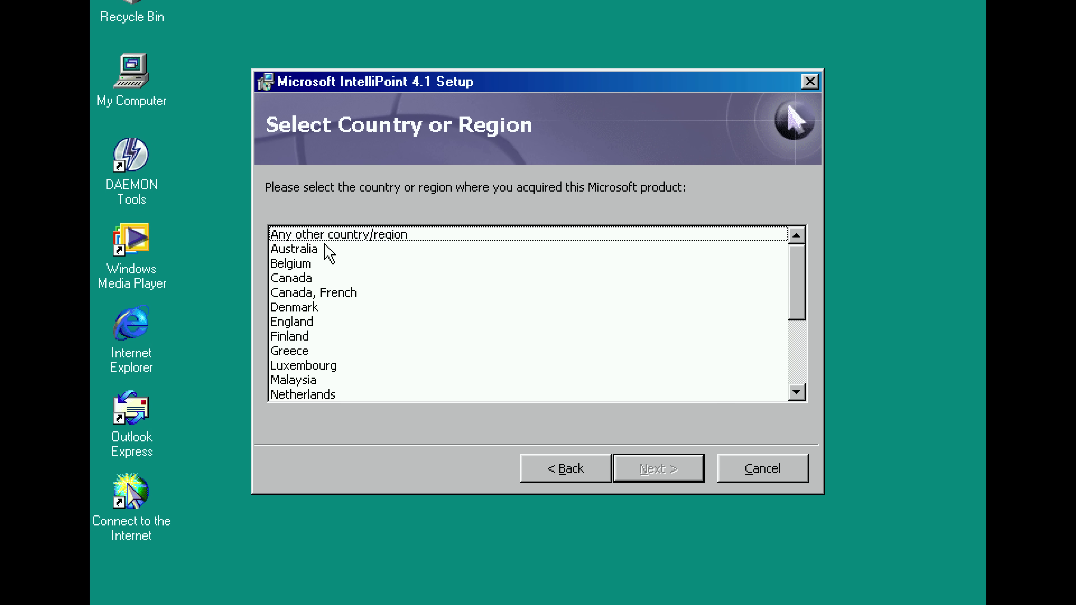
click(309, 249)
click(672, 475)
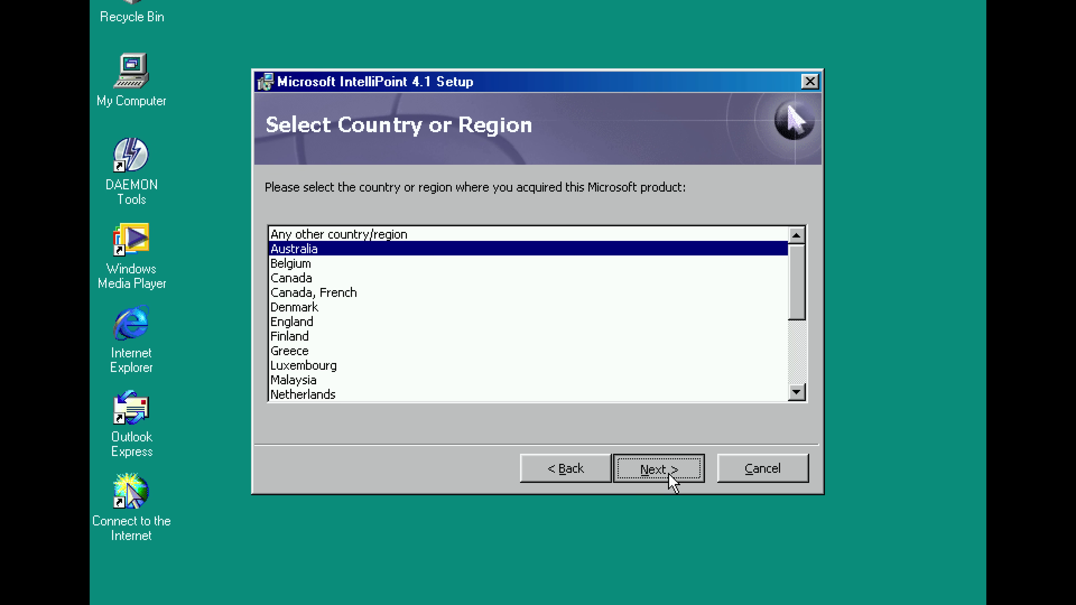
click(350, 418)
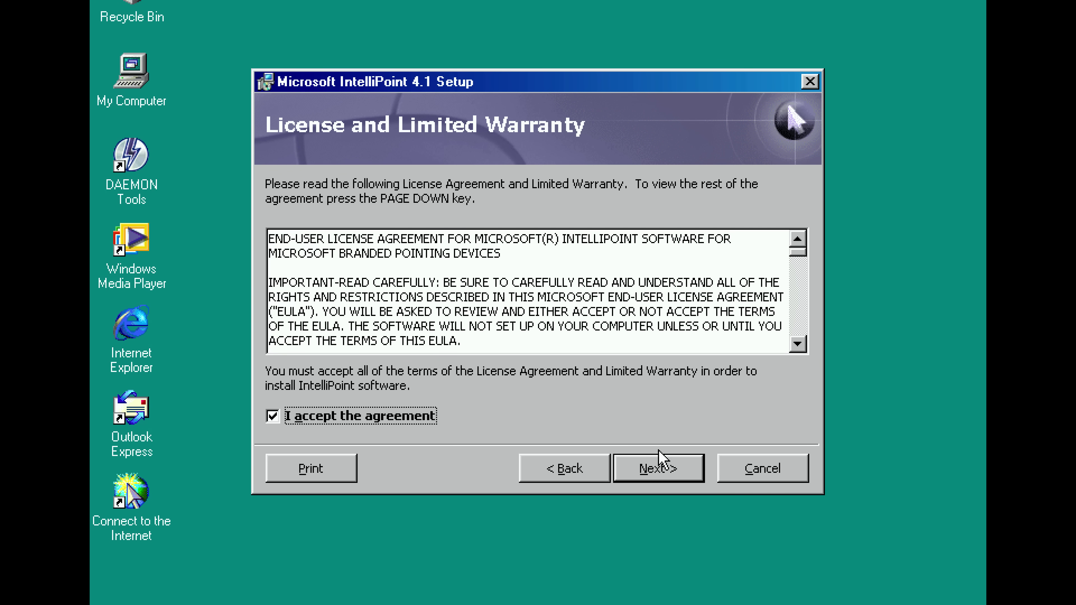
click(662, 467)
scroll(324, 292, up, 2)
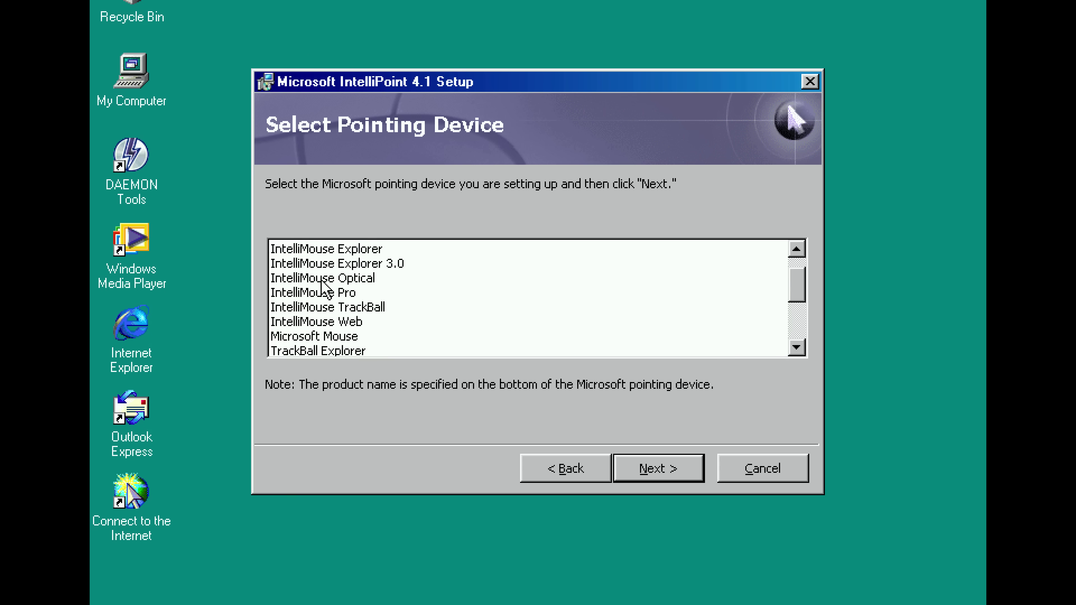
click(320, 253)
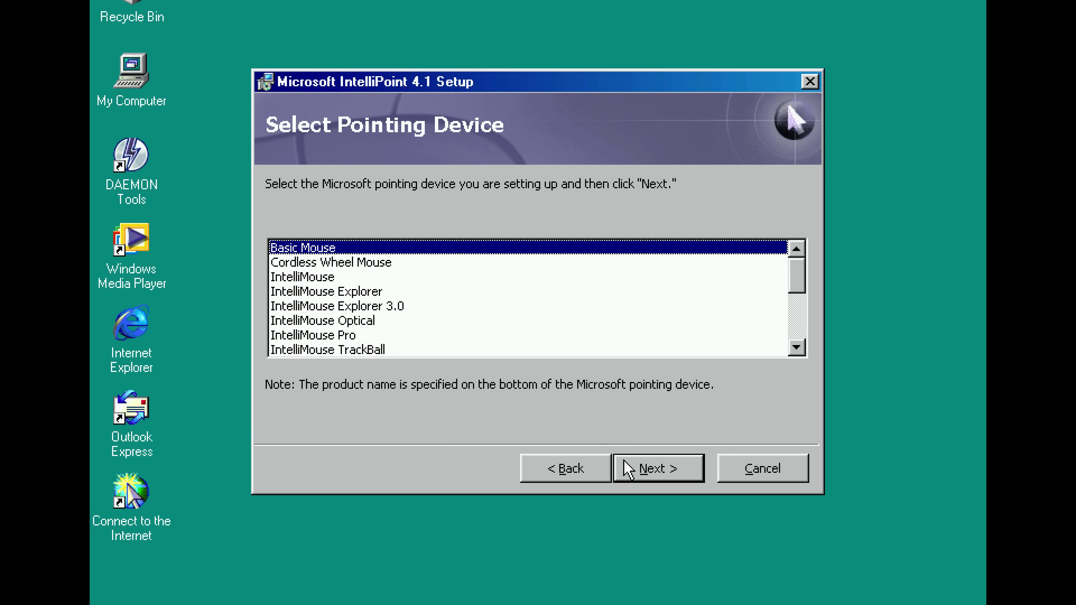
click(684, 475)
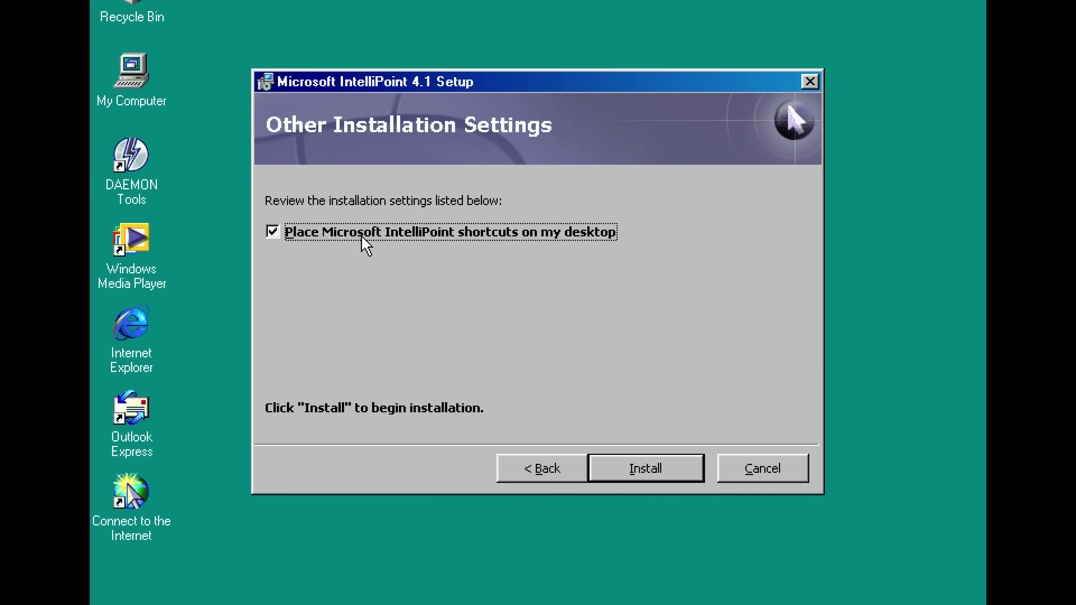
Install IntelliPoint without online registration, restart, and log on without a password
click(647, 477)
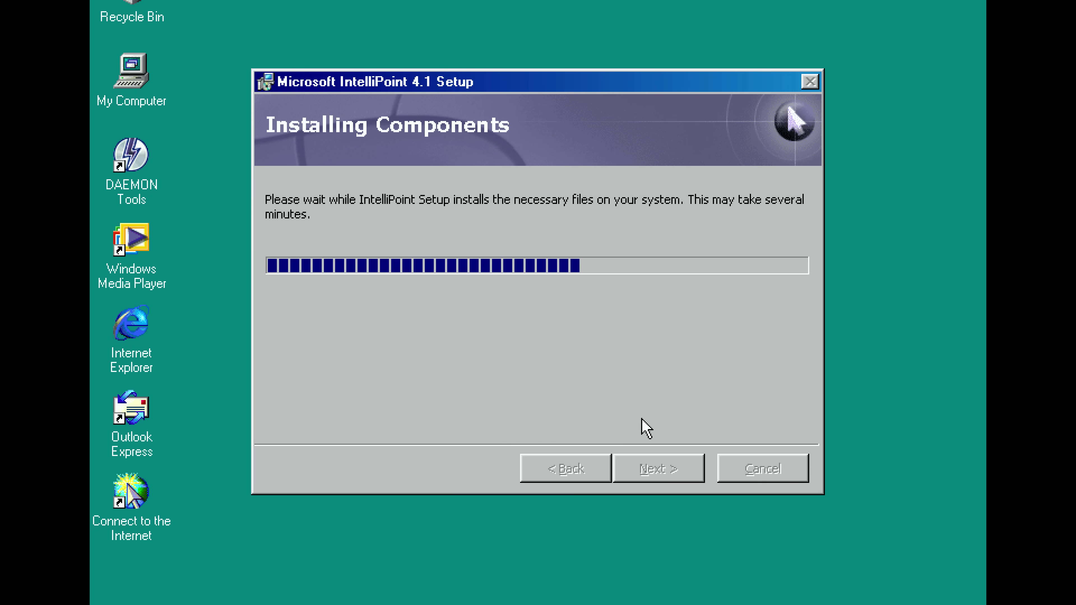
click(654, 468)
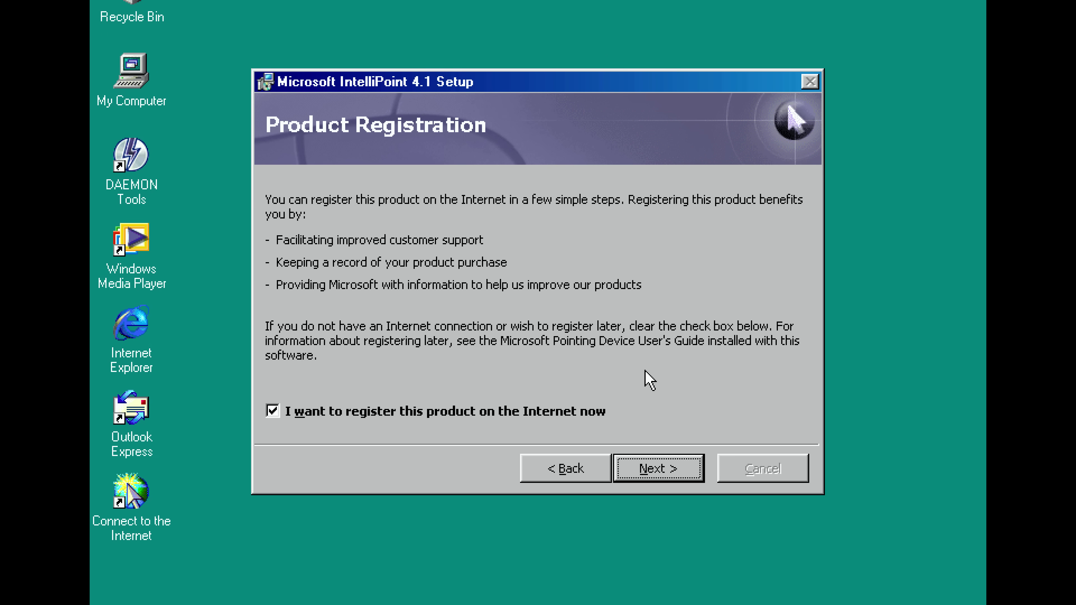
click(420, 417)
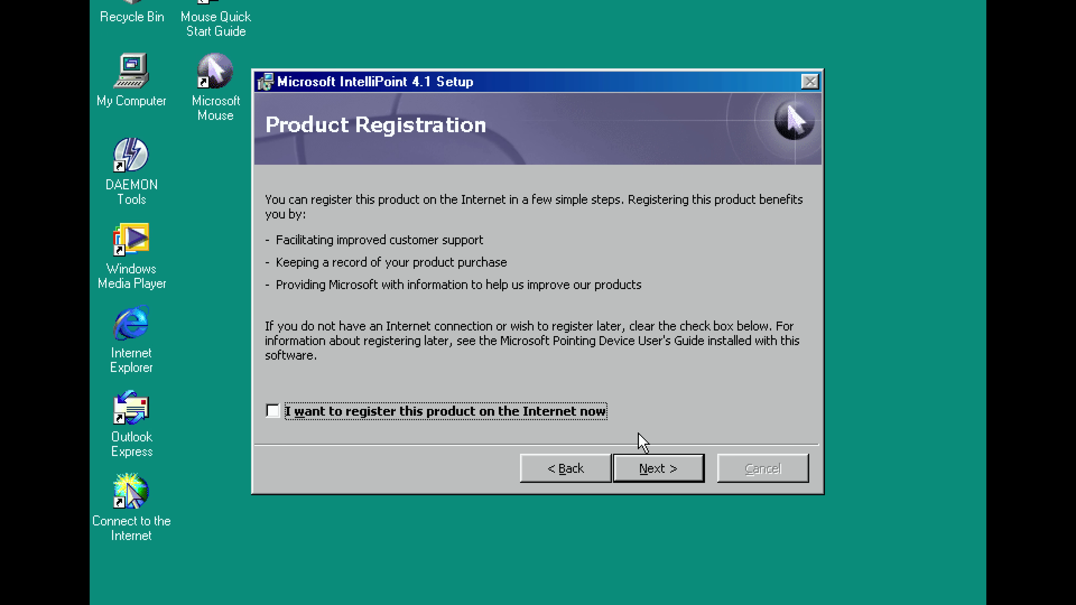
click(661, 468)
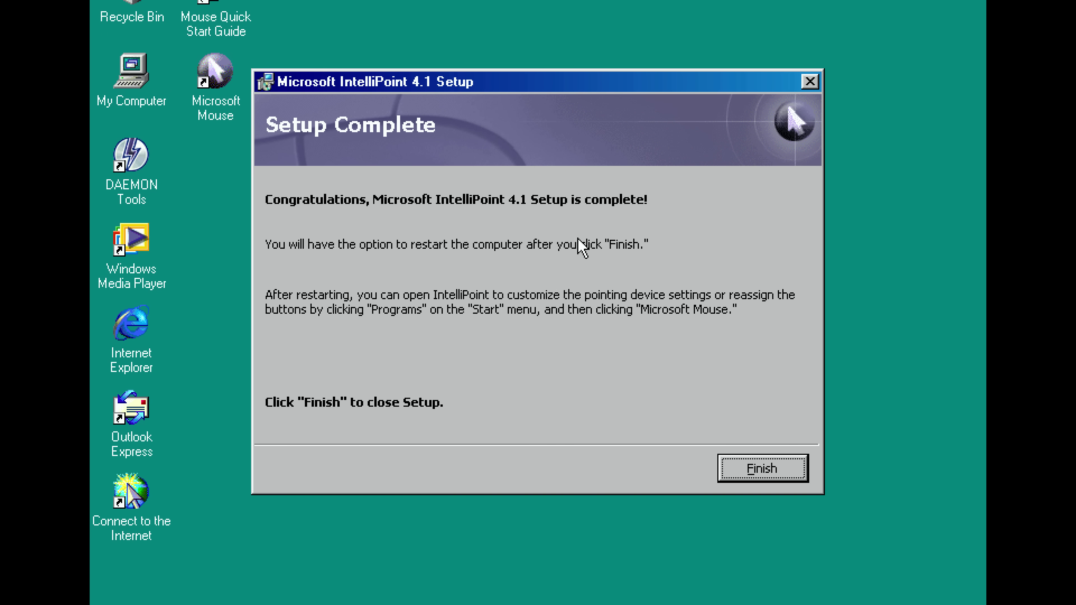
click(761, 483)
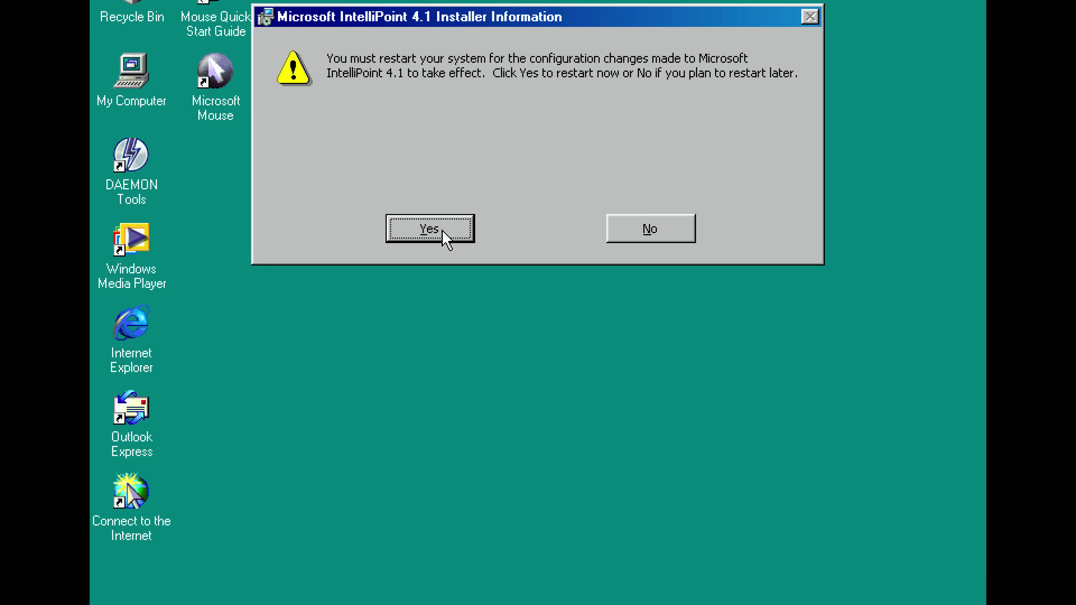
click(443, 240)
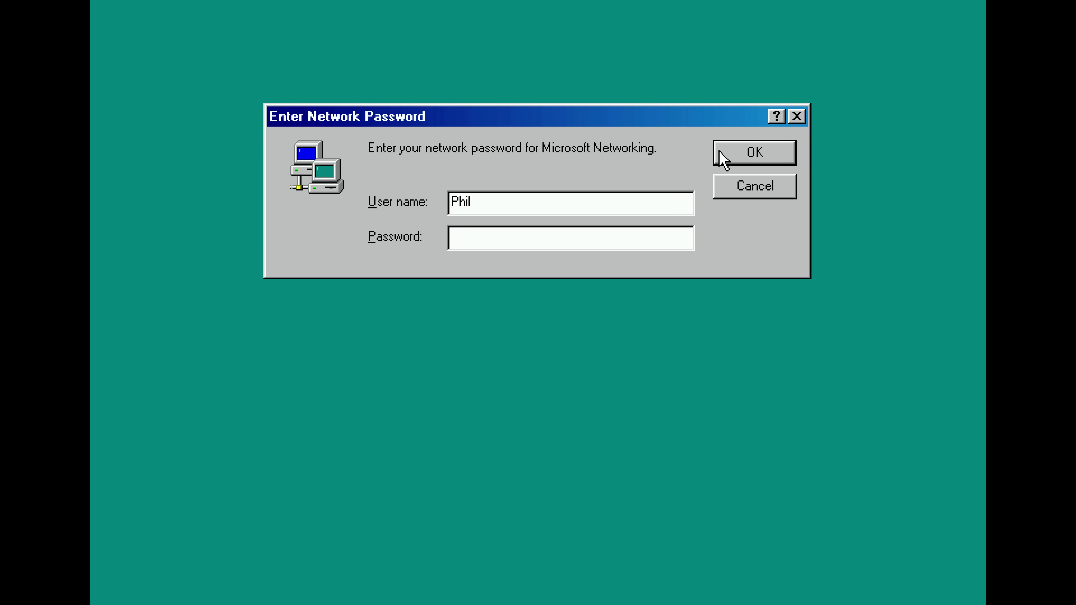
click(735, 150)
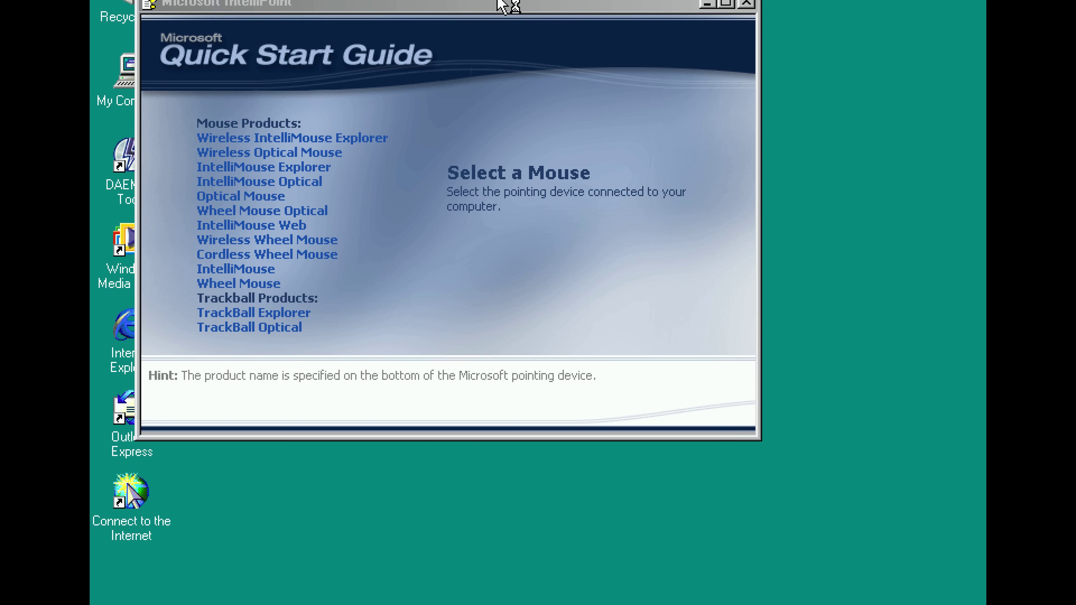
drag(502, 5, 624, 49)
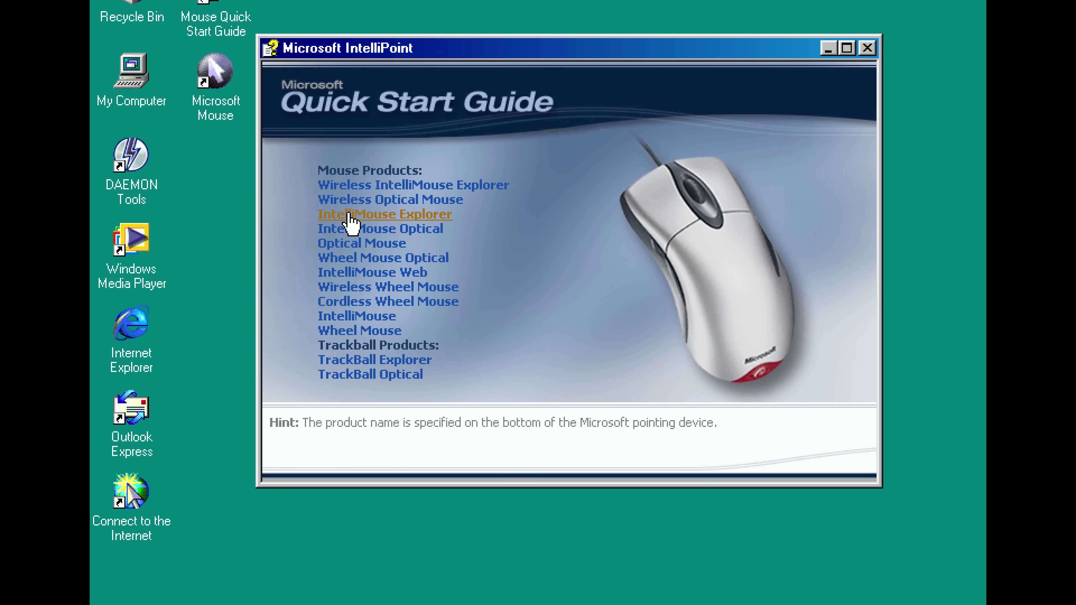
click(346, 243)
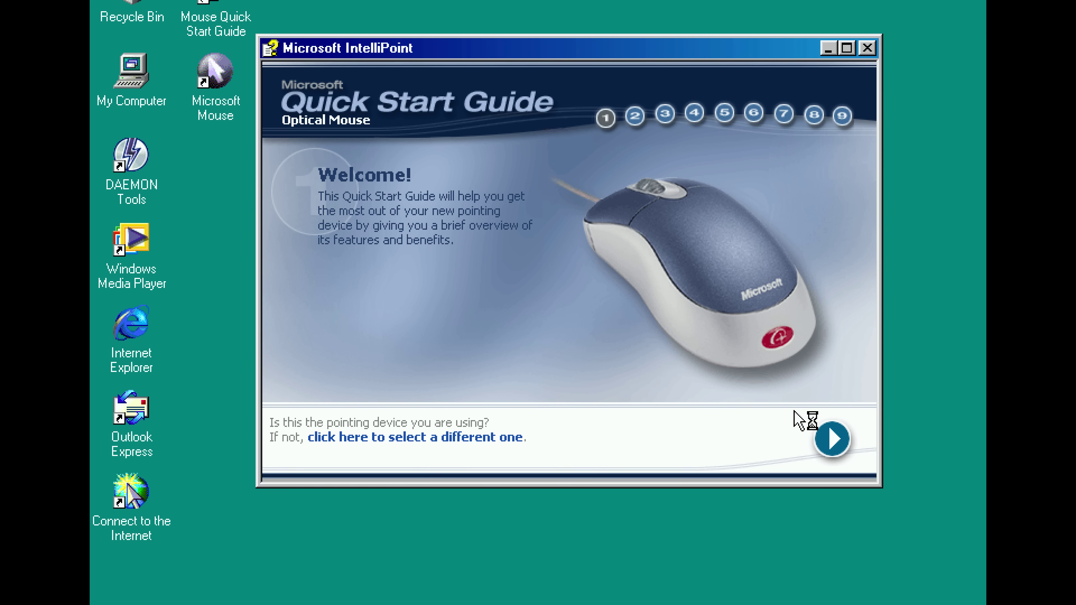
click(830, 440)
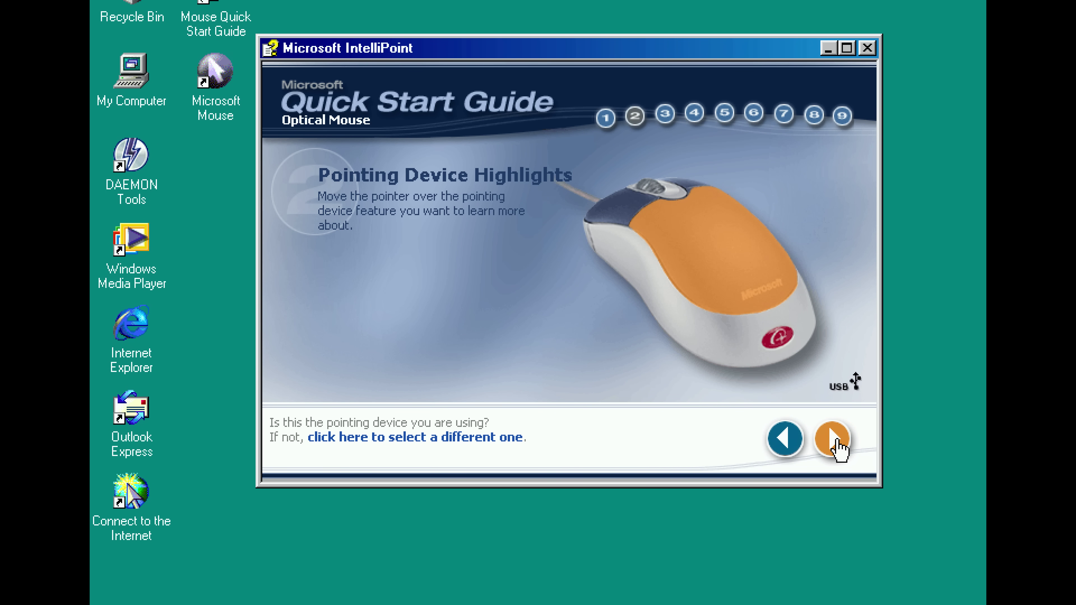
click(837, 448)
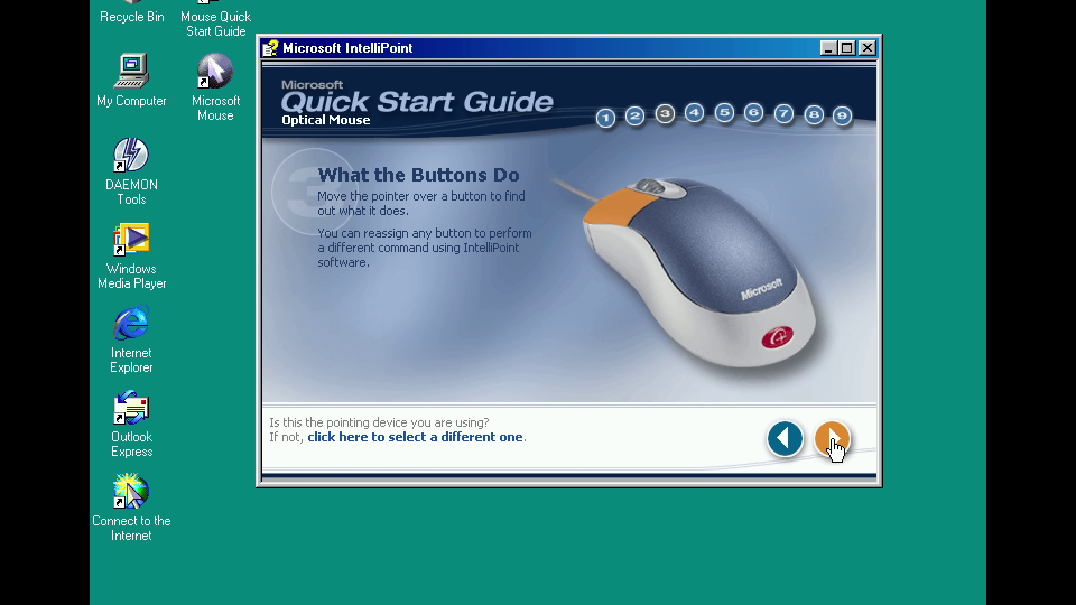
click(835, 448)
click(833, 448)
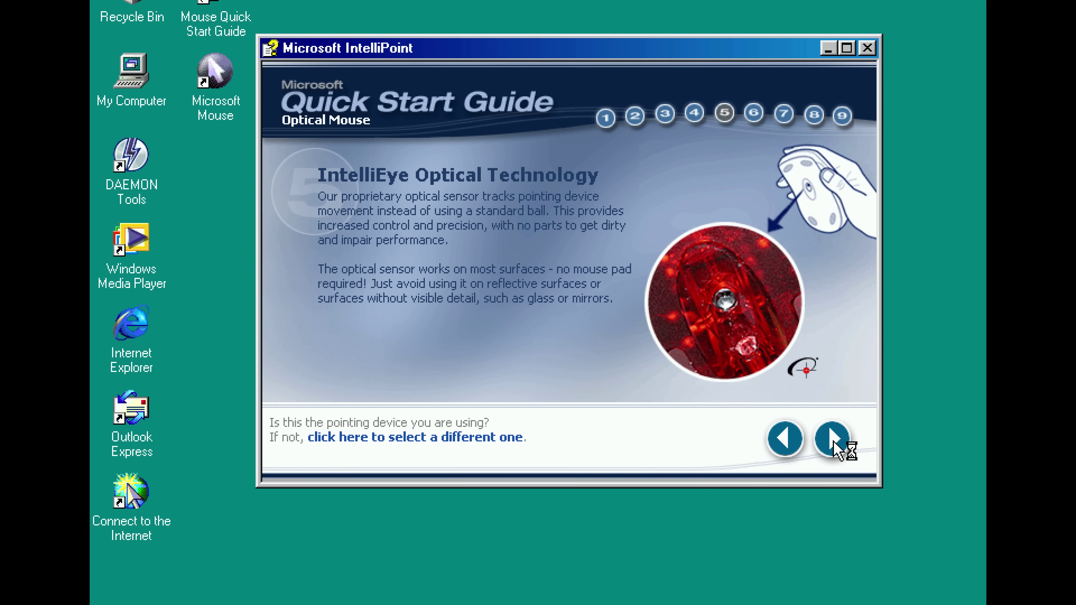
click(833, 447)
click(834, 443)
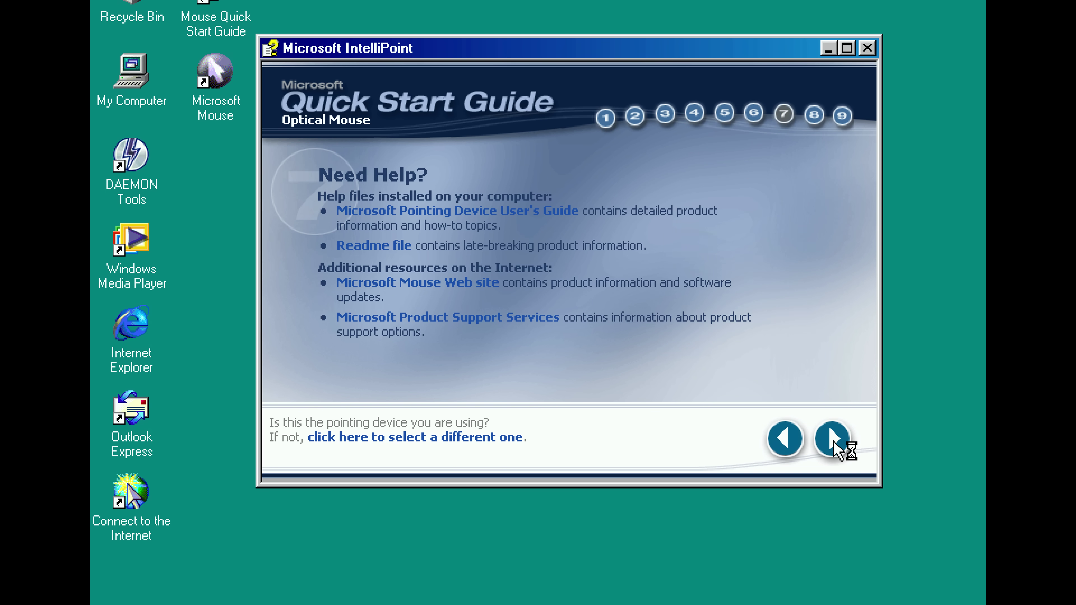
click(867, 48)
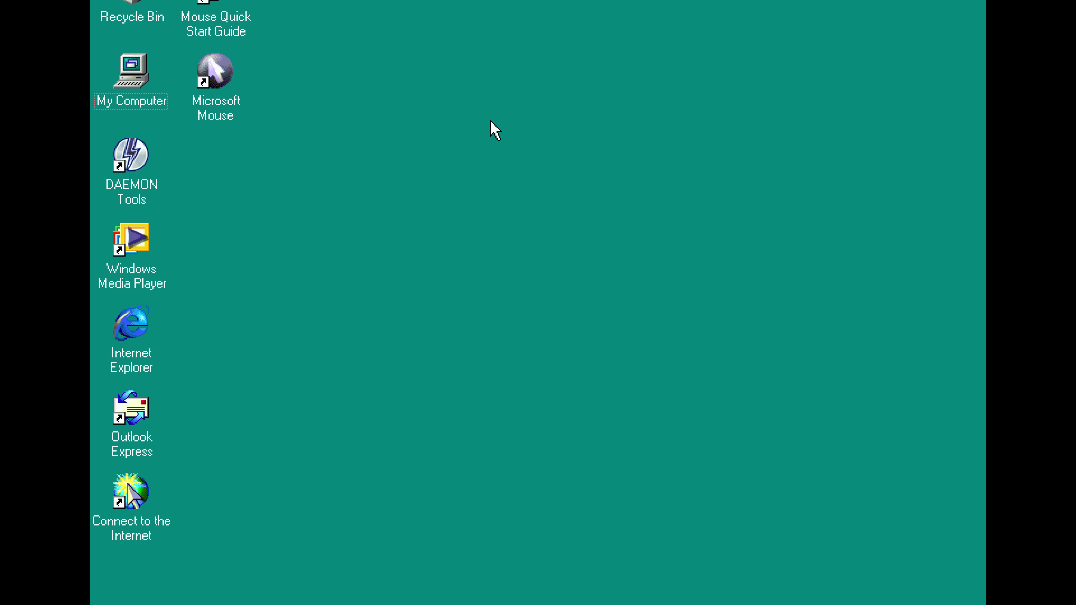